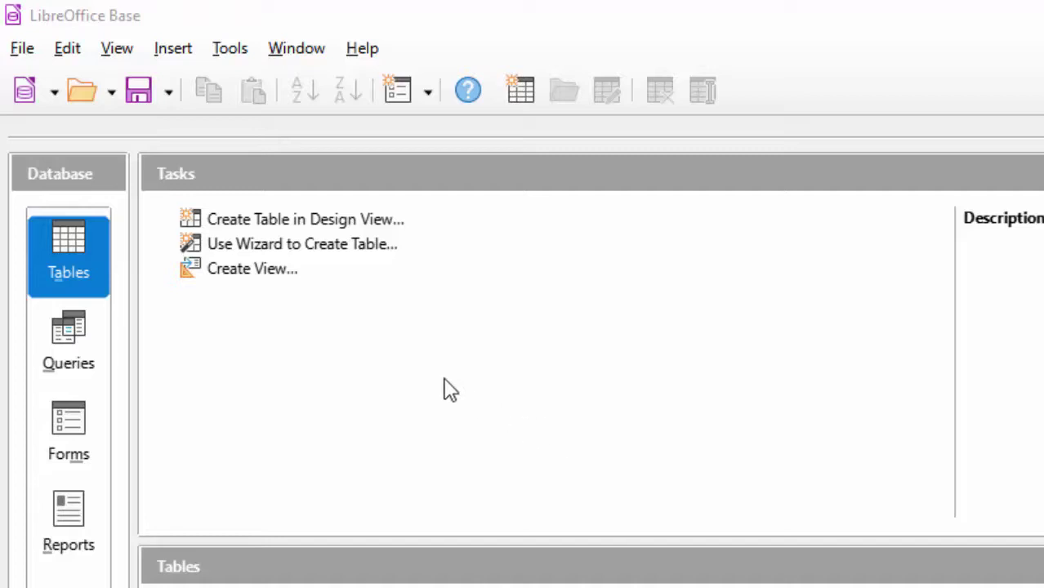
- Create a new table in Design View, opening an empty Table1 design
click(378, 227)
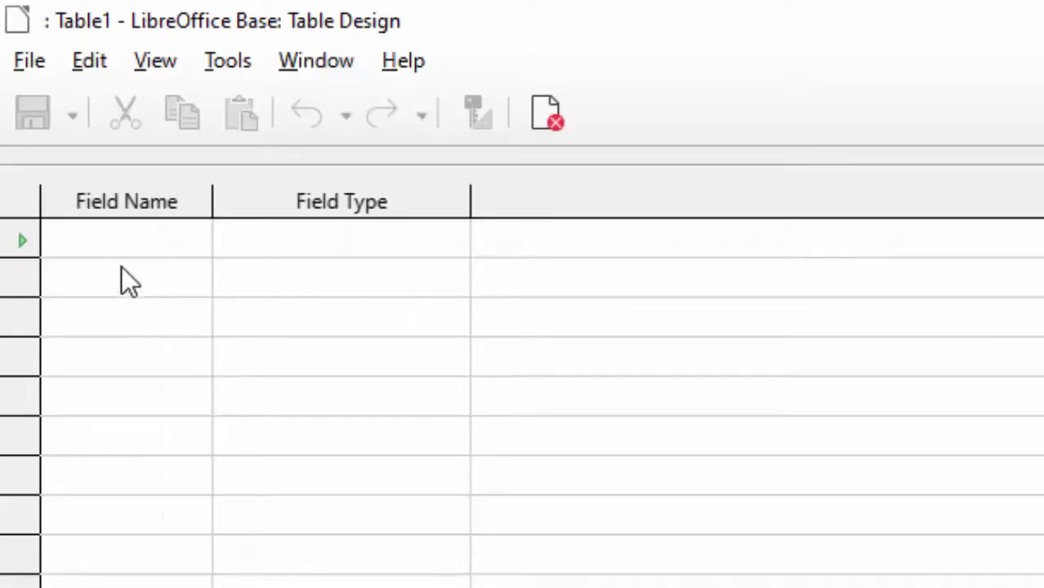
- Name the first field Roll Number and keep its type as Text [VARCHAR]
click(128, 246)
text(Roll)
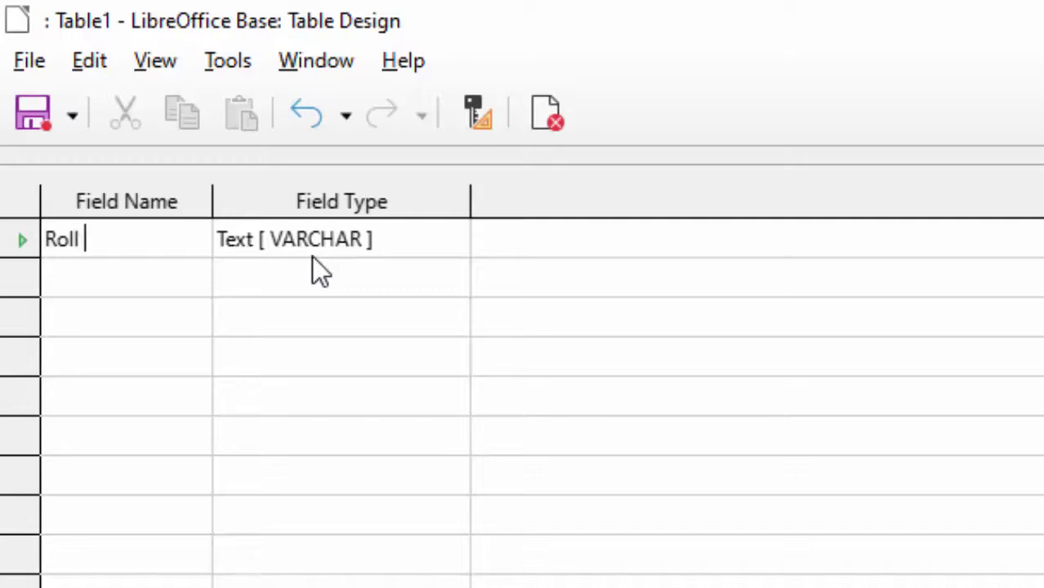
text( Numb)
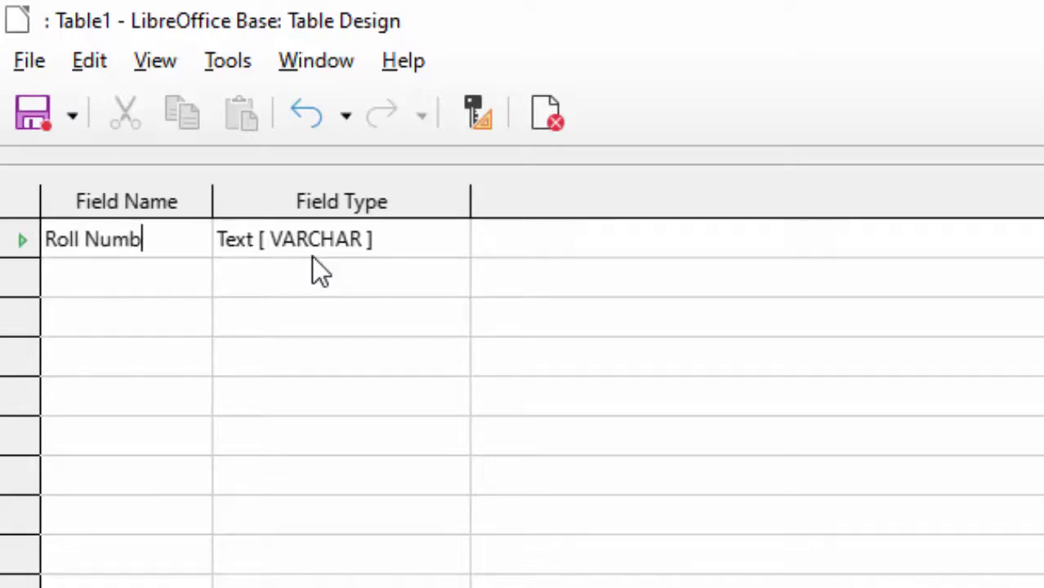
text(er)
key(Tab)
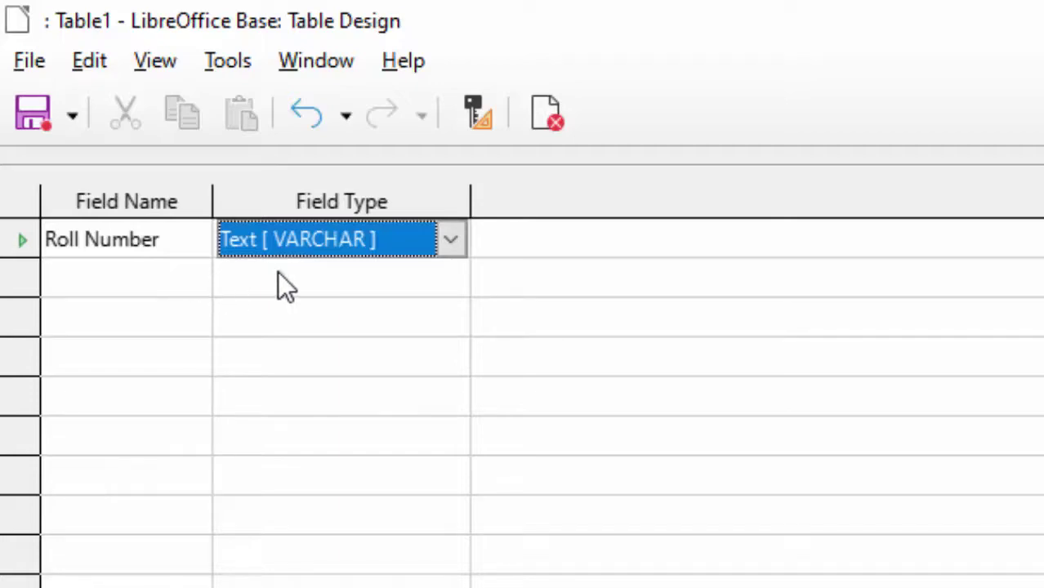
click(451, 241)
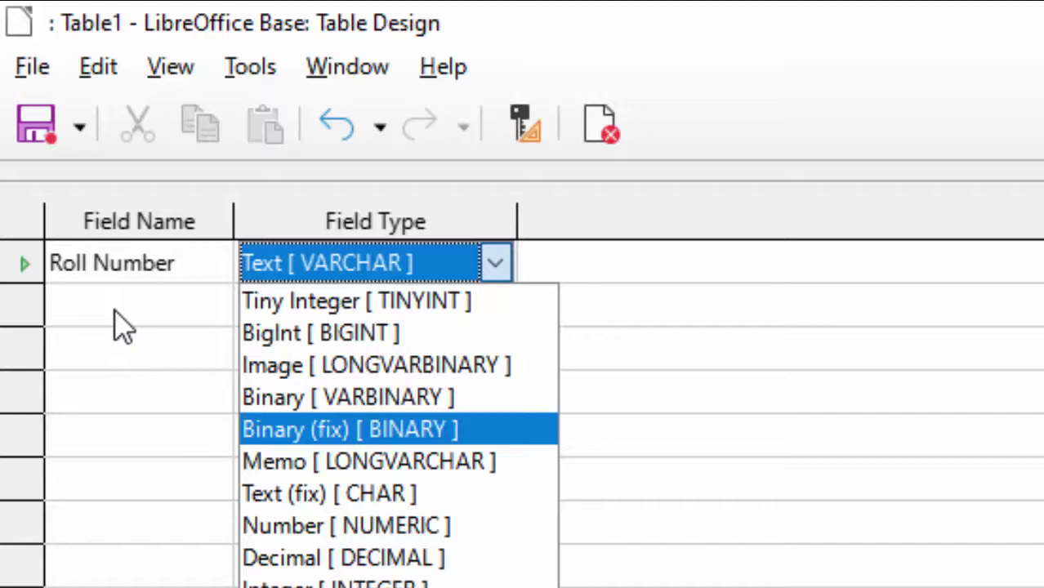
click(123, 327)
click(122, 327)
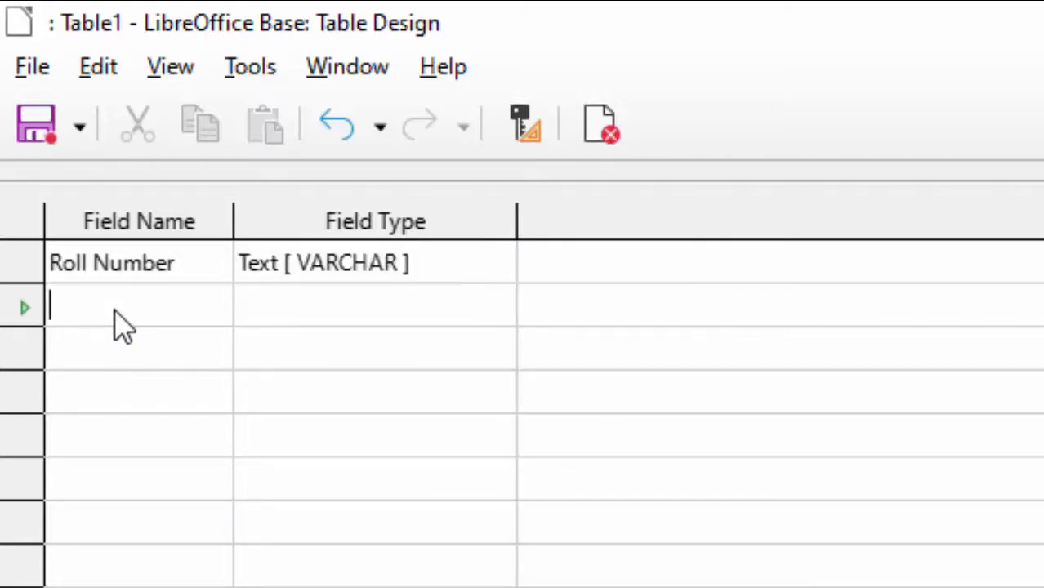
- Add Name of Student and Class as Text [VARCHAR] fields in rows two and three, then save
text(Na)
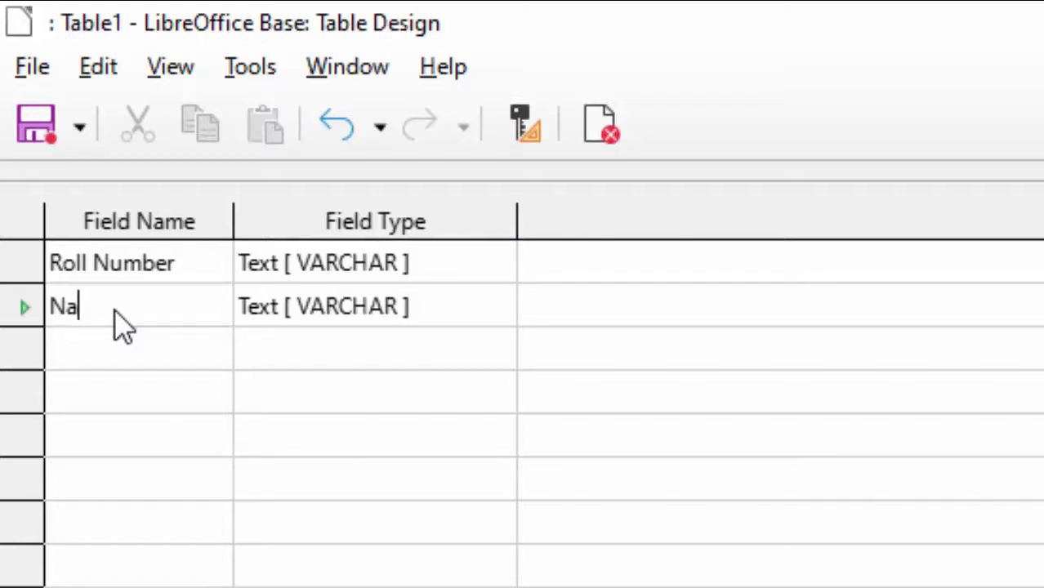
text(me of )
text(Stu)
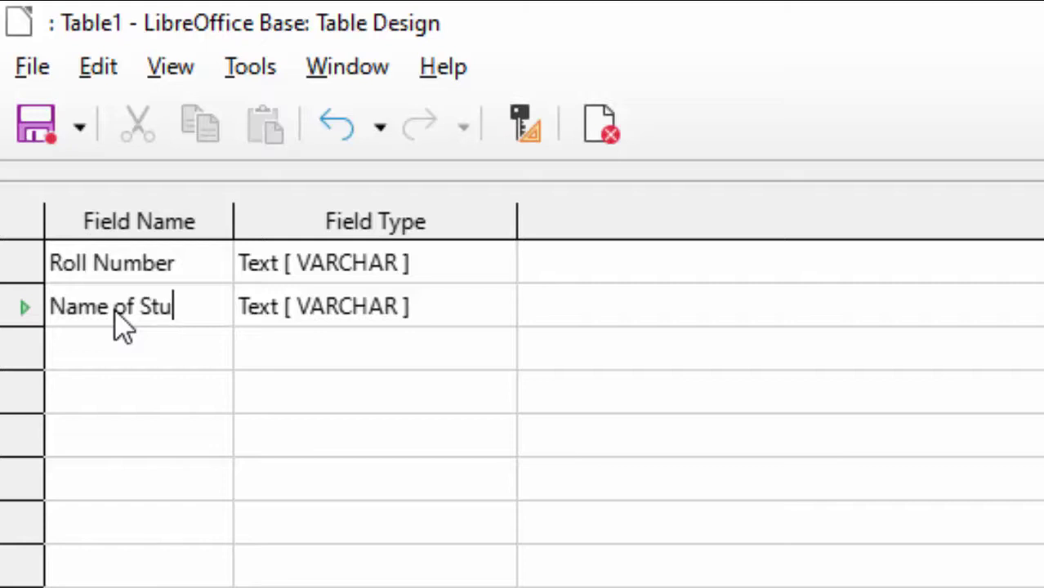
text(dent)
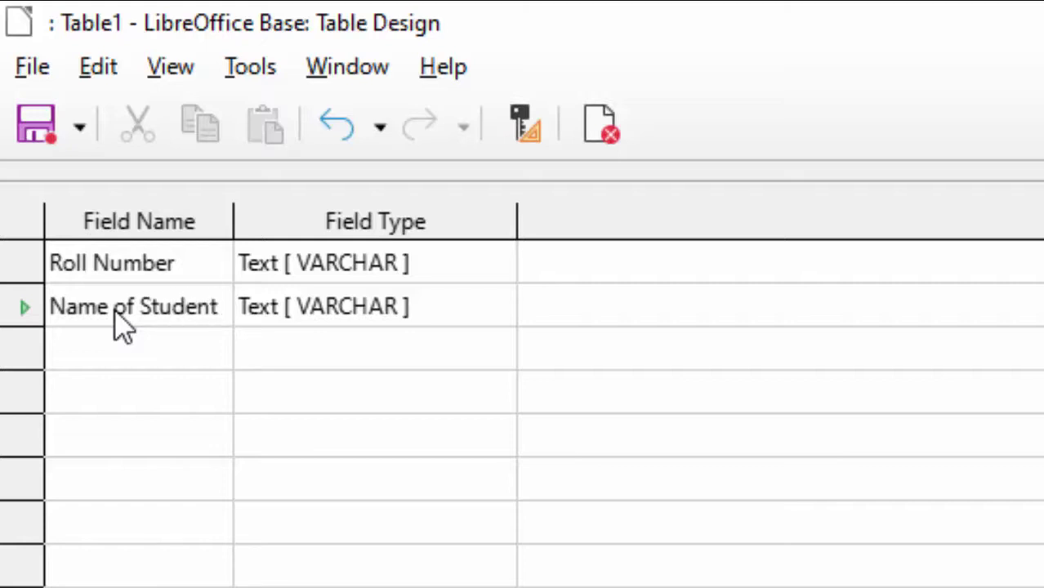
click(139, 356)
text(C)
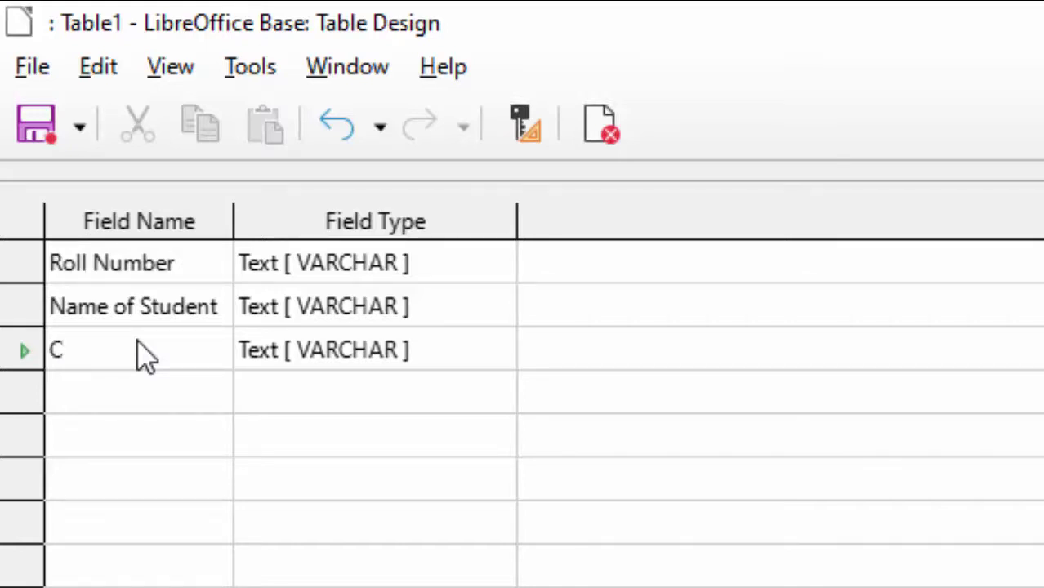
text(lass)
click(32, 139)
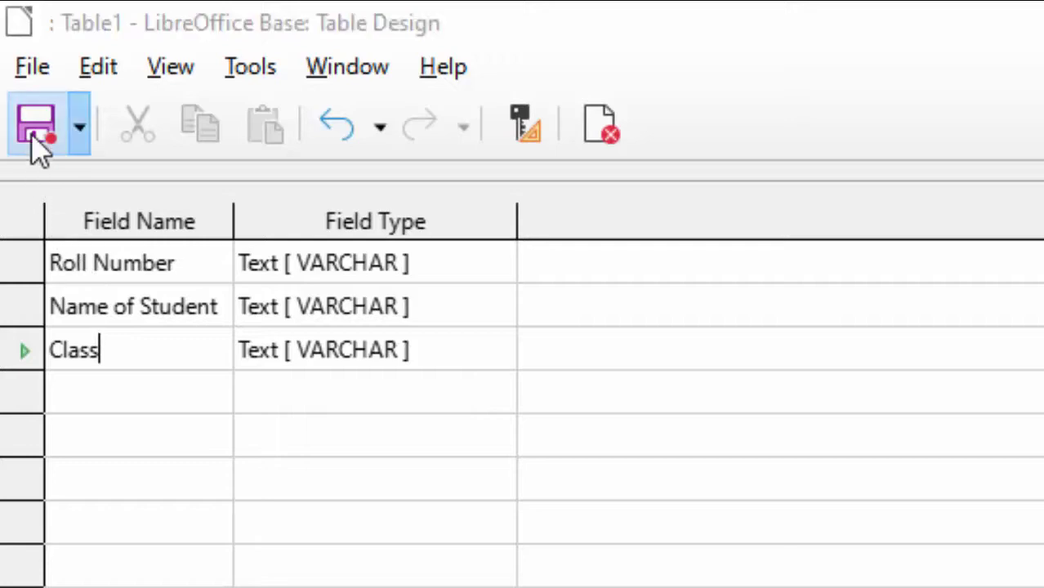
click(921, 532)
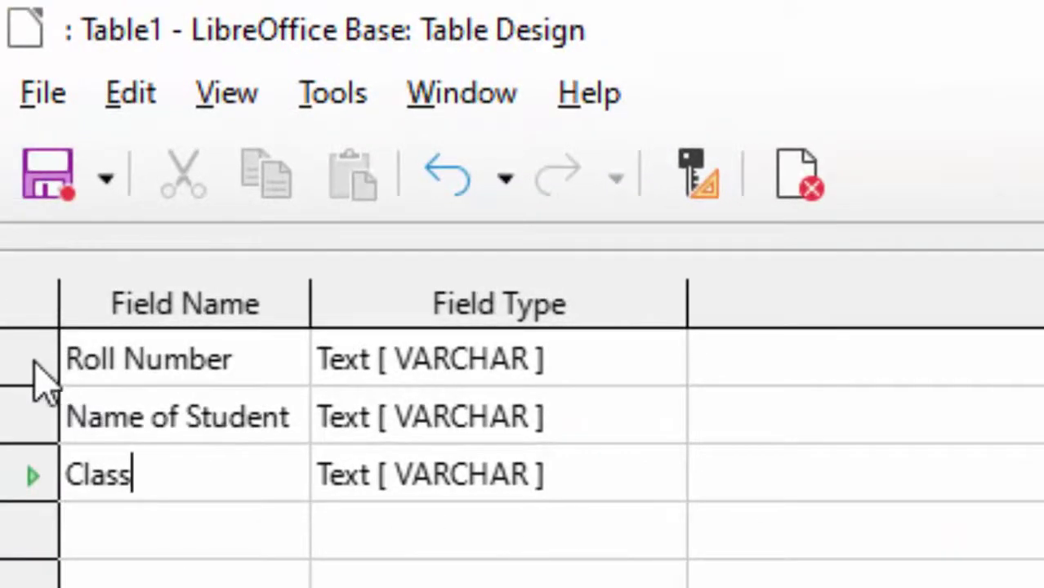
- Make Roll Number the primary key, then close the design, saving it as Table1
right_click(34, 372)
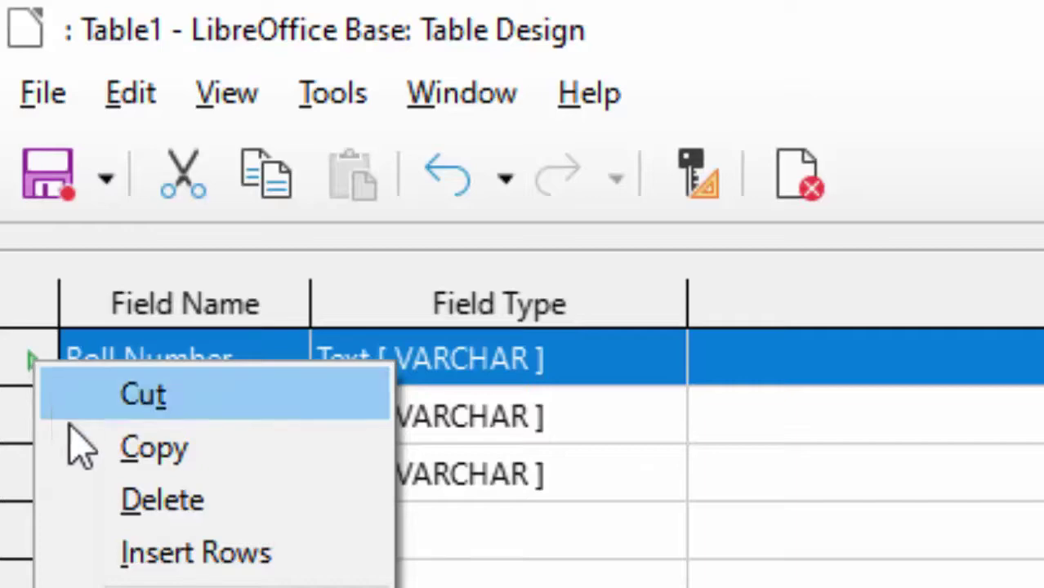
click(196, 587)
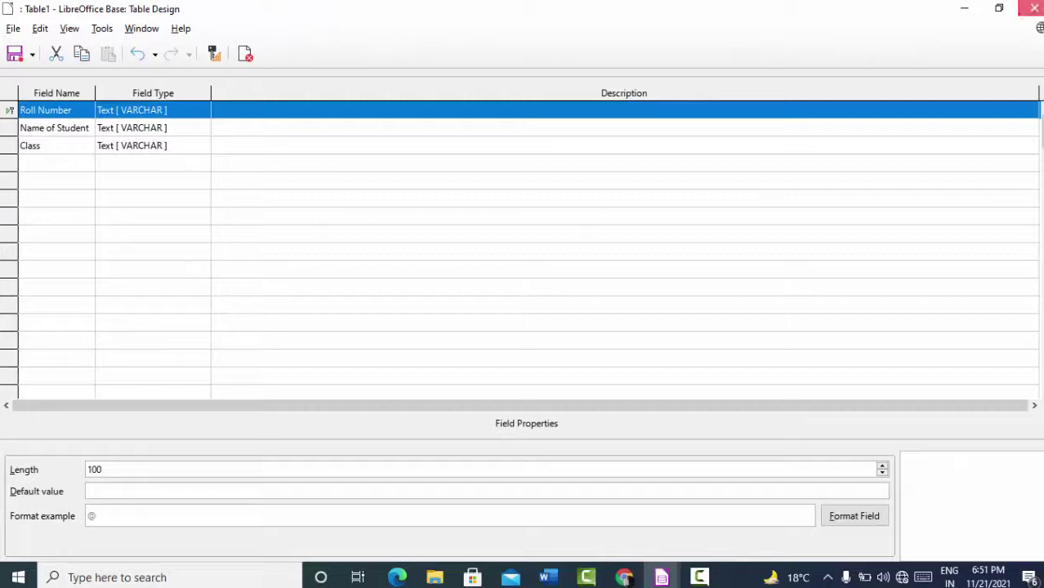
click(1029, 8)
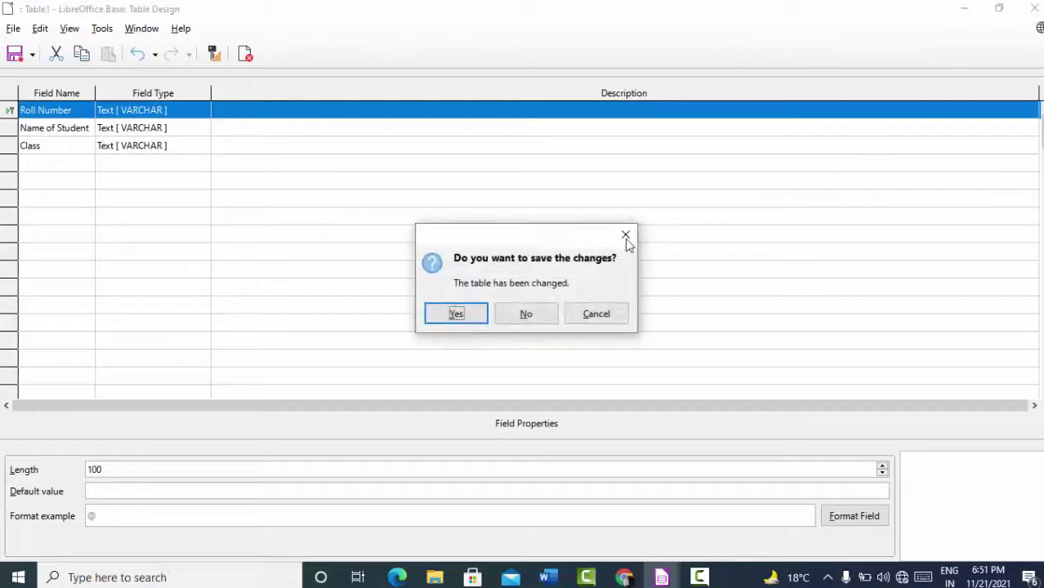
click(463, 319)
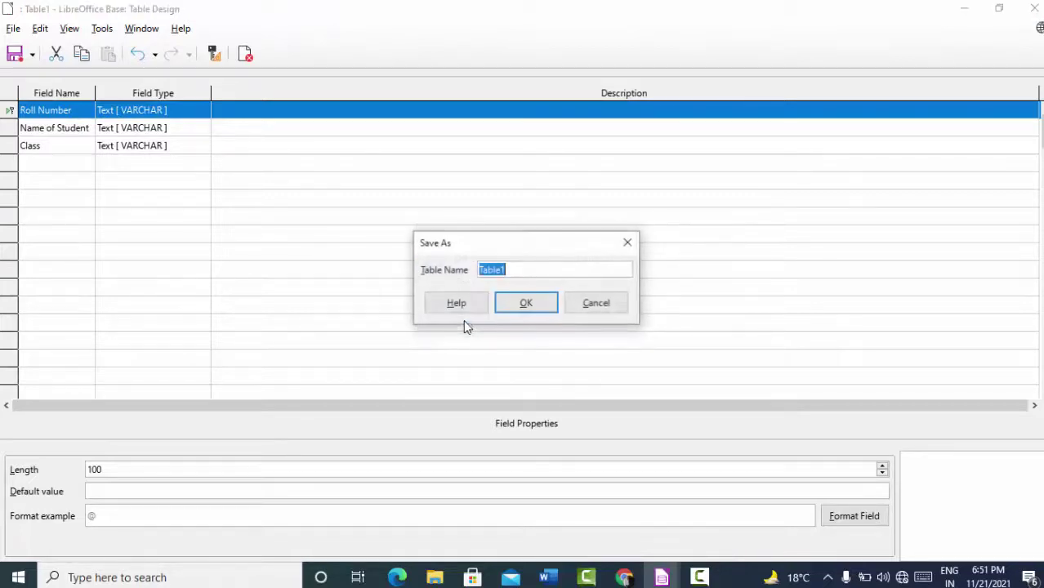
click(517, 309)
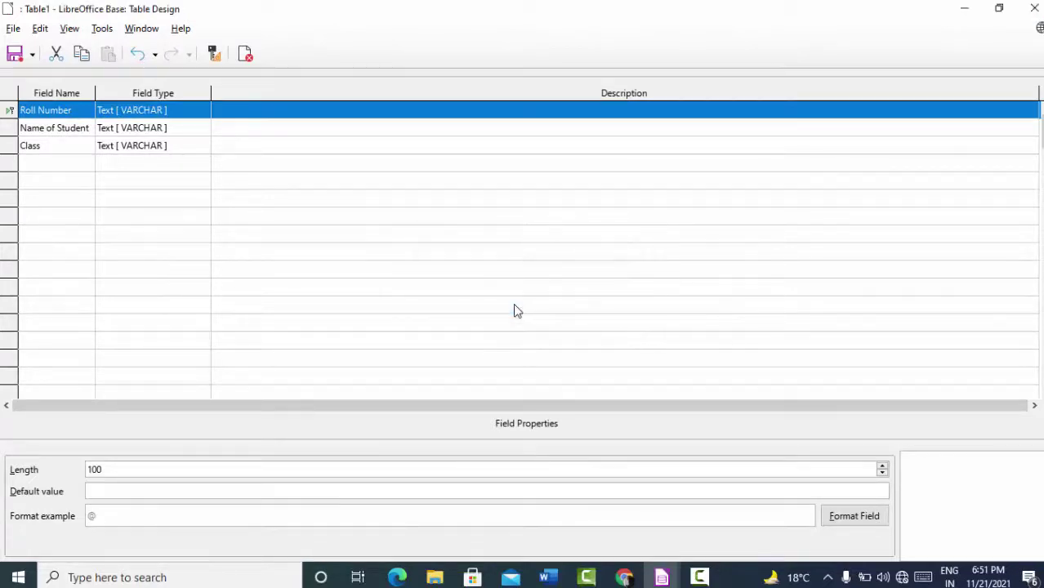
click(1034, 8)
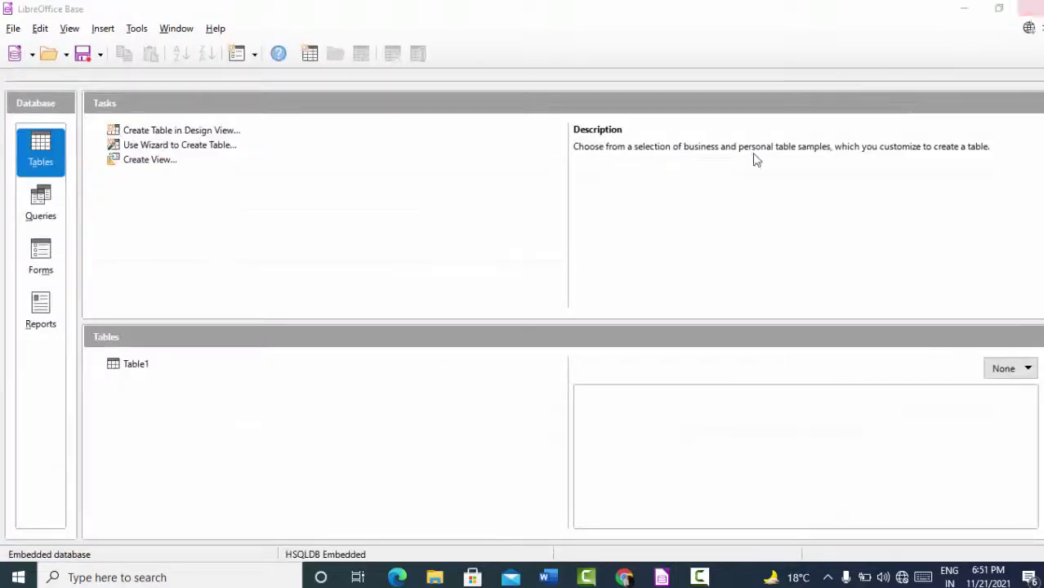
- Open Table1 and enter record one: Roll Number 1, the student's name, Class 12th
click(160, 456)
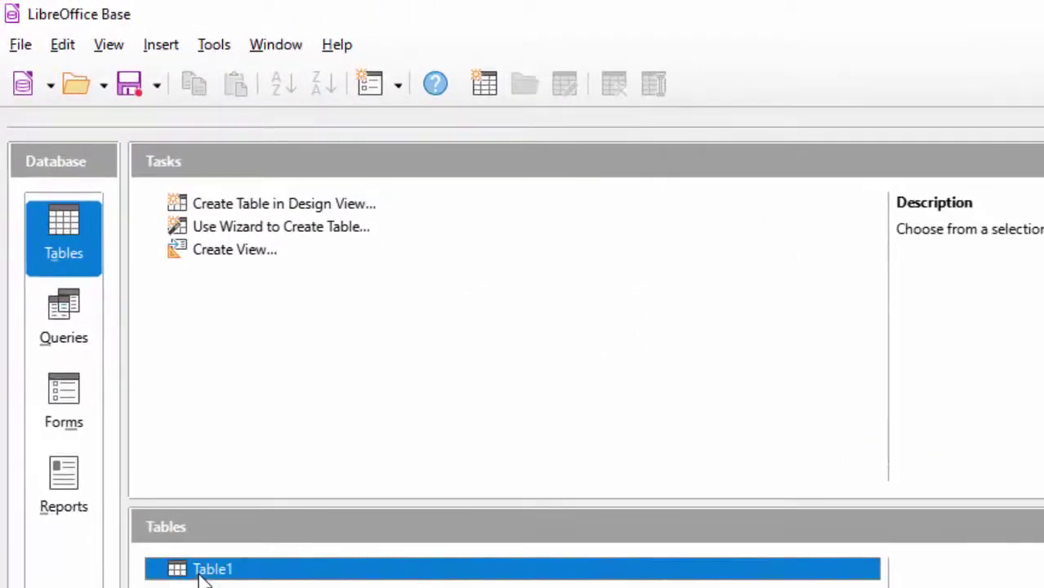
double_click(203, 570)
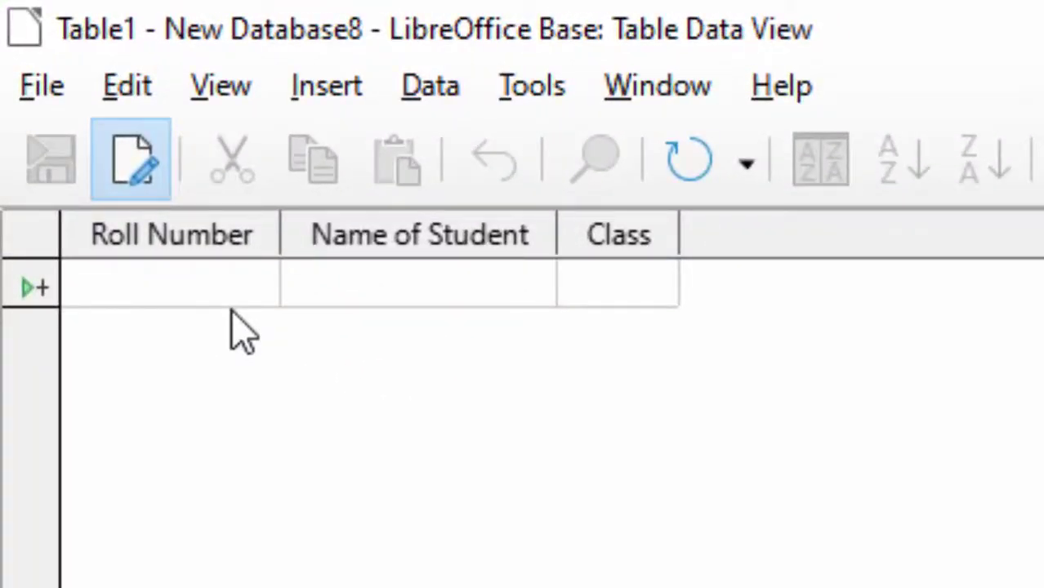
text(1)
key(Tab)
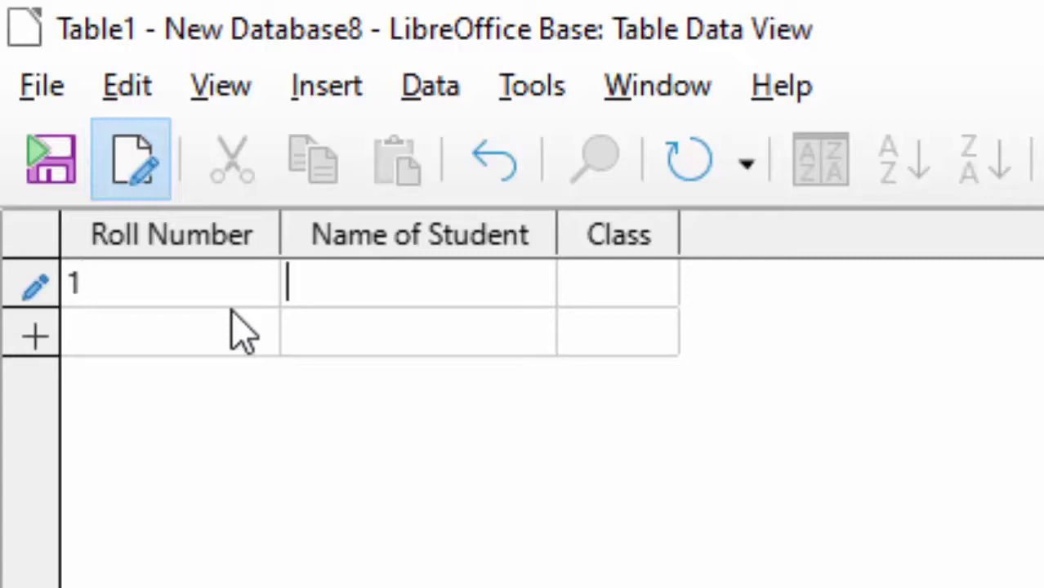
text(Ram)
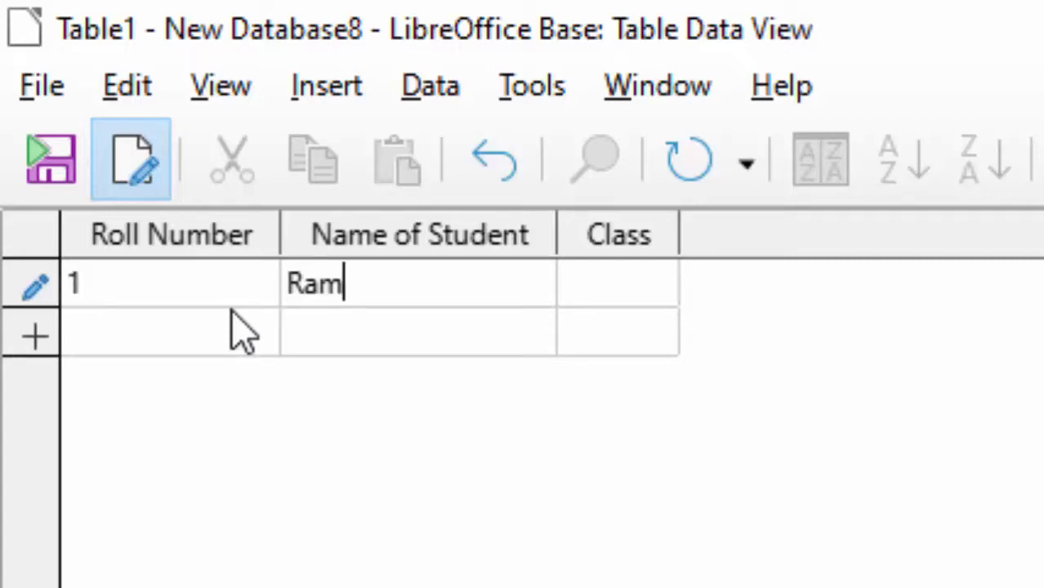
text(12)
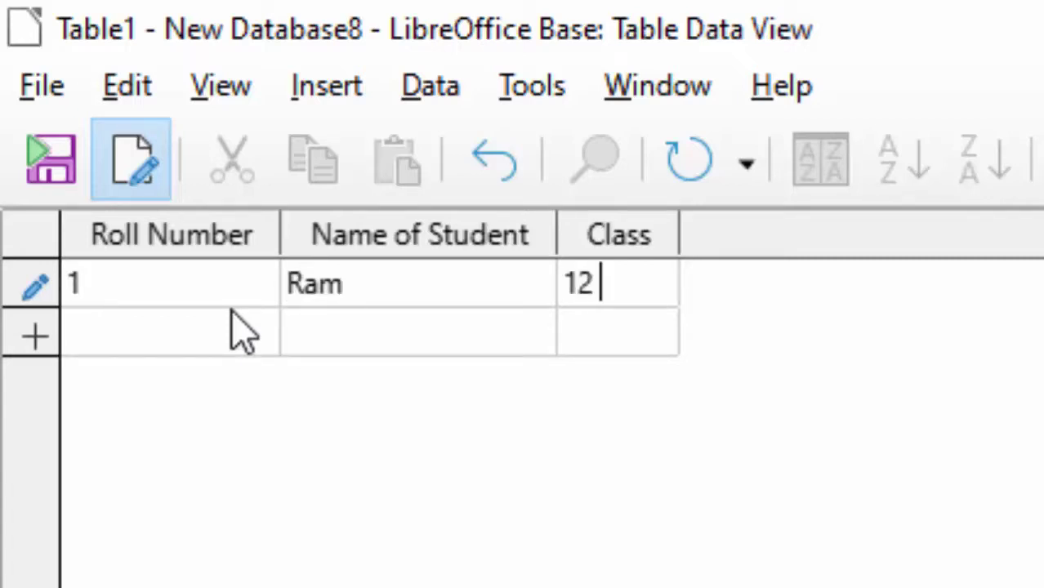
text( th)
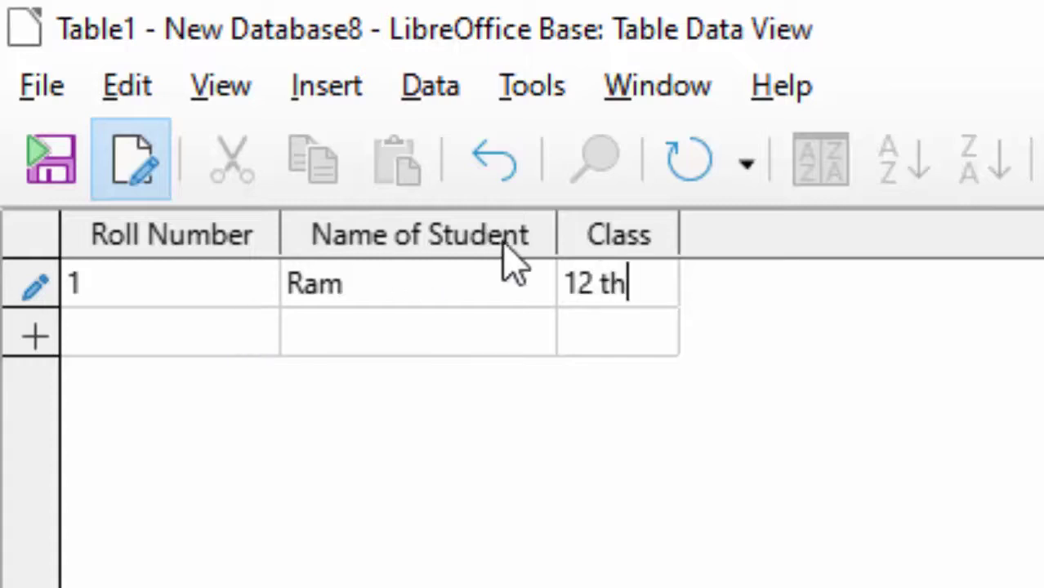
click(603, 288)
key(BackSpace)
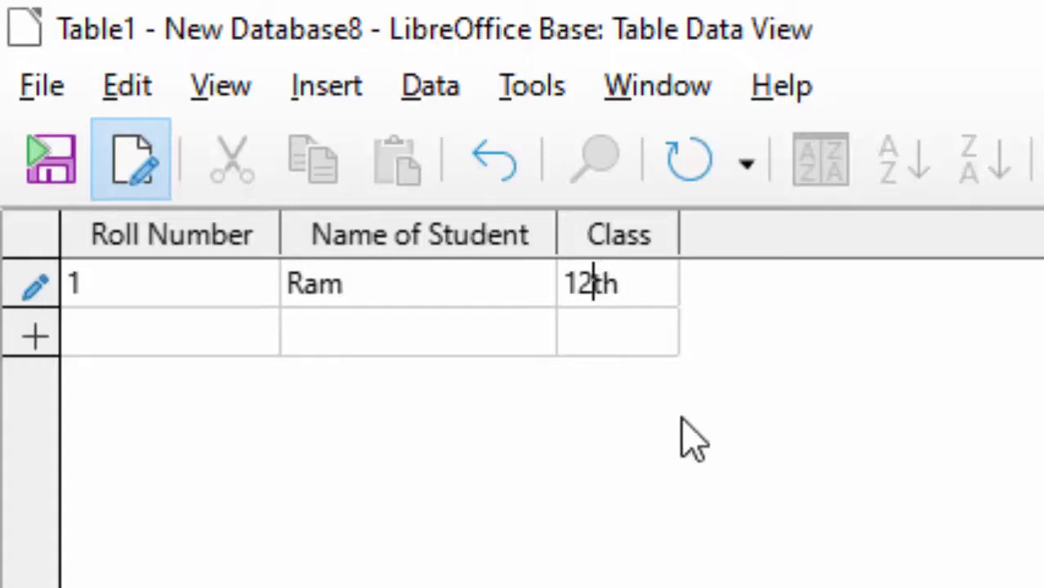
click(158, 331)
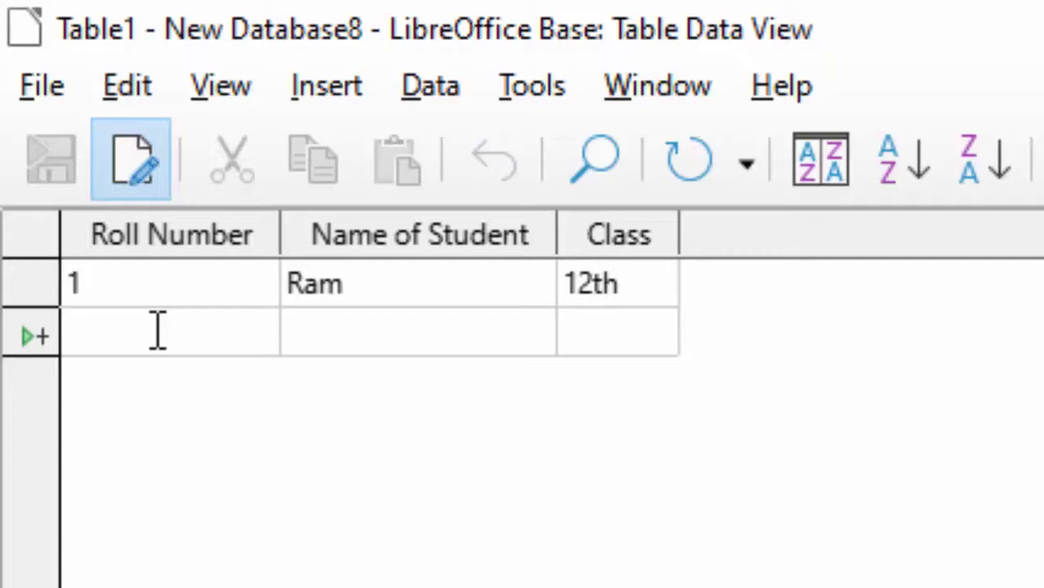
- Enter record two: Roll Number 2, the student's name, Class 11th
text(2)
key(Tab)
text(S)
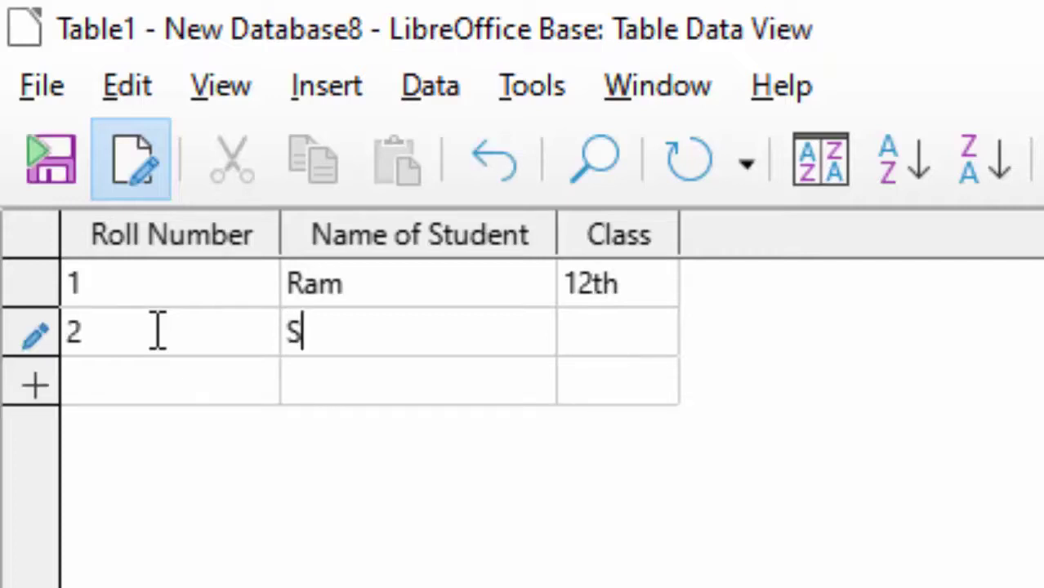
text(hyam)
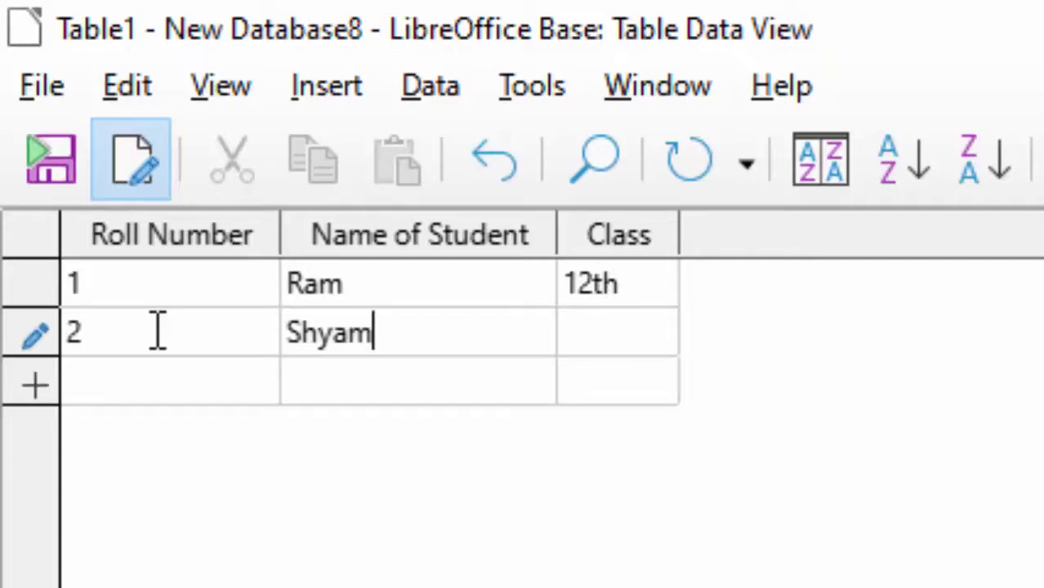
key(Tab)
text(11th)
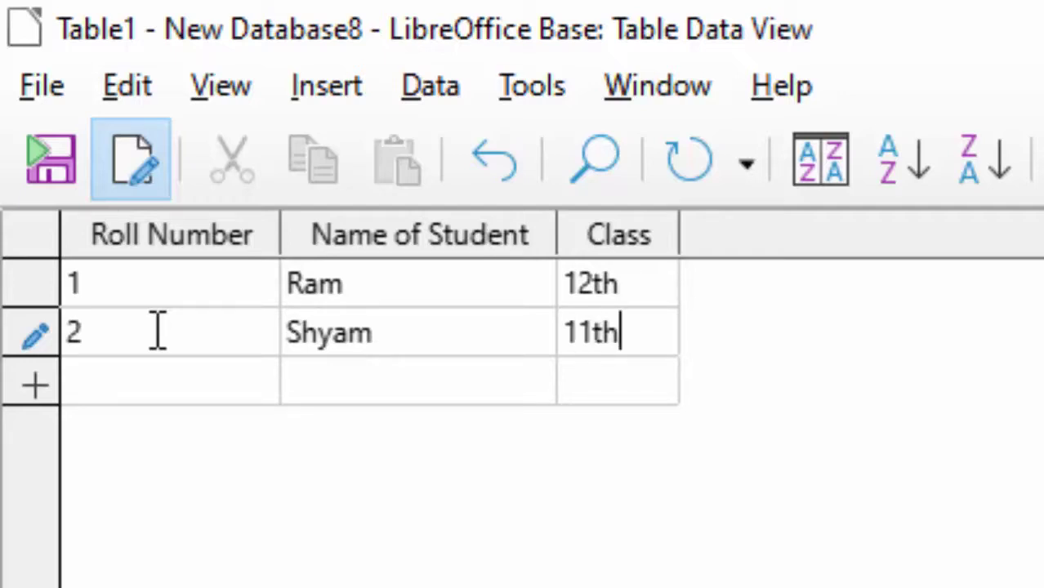
key(Tab)
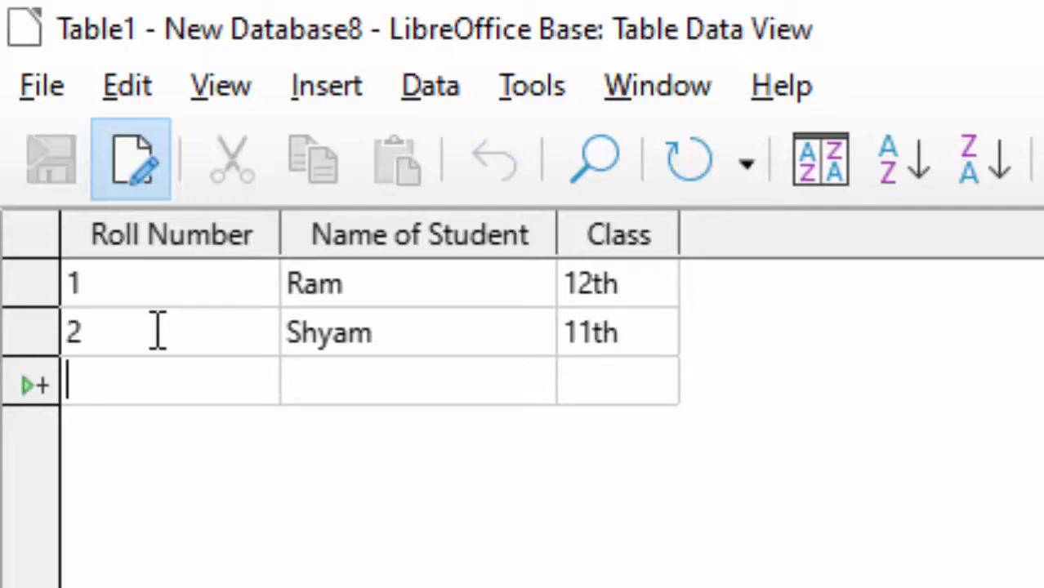
- Enter record three (Roll Number 3, Class 12th), then close Table1 saving the changes
text(3)
key(Tab)
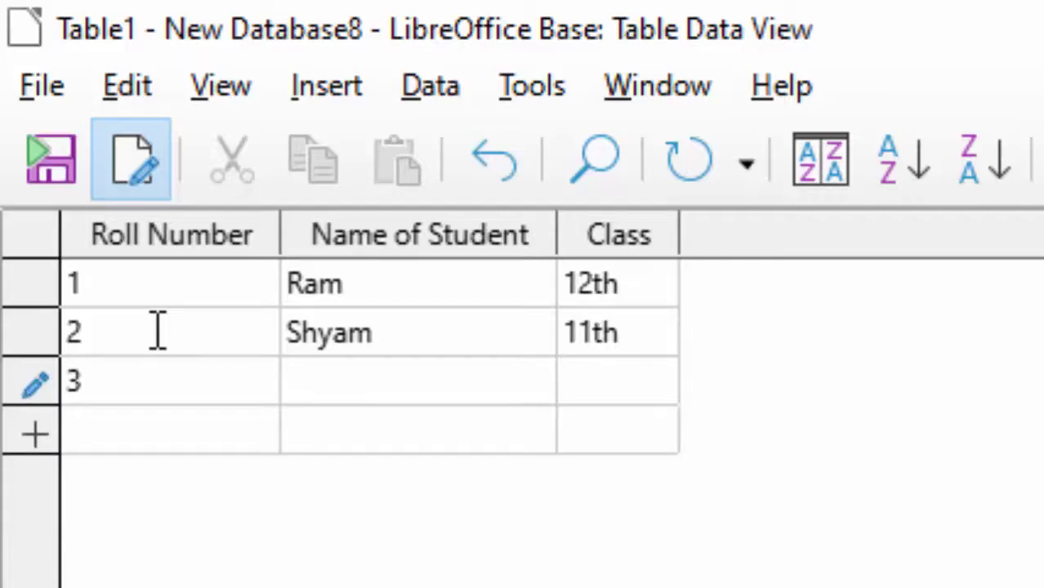
text(E)
text(sha)
key(Tab)
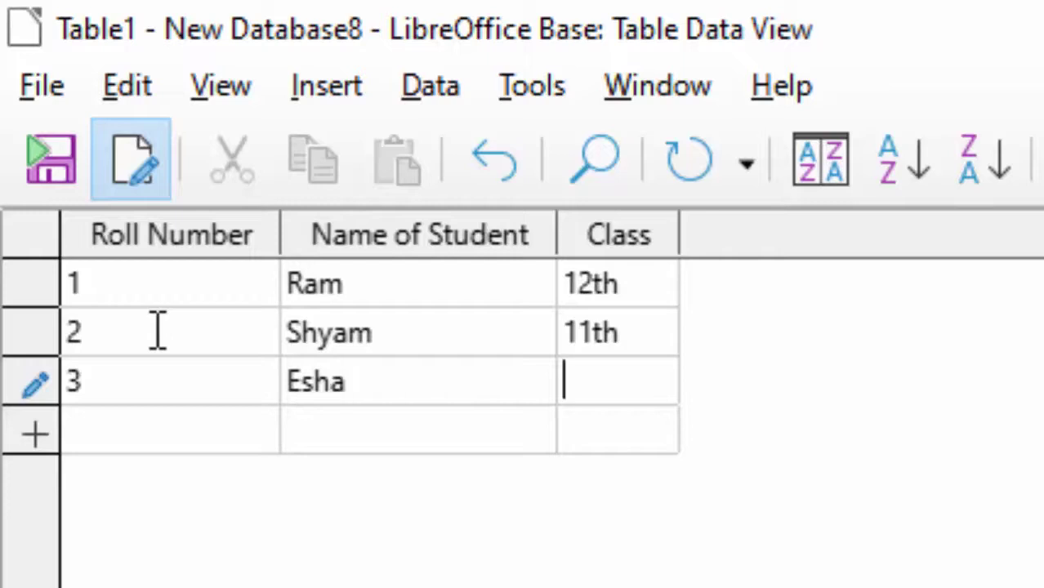
text(12)
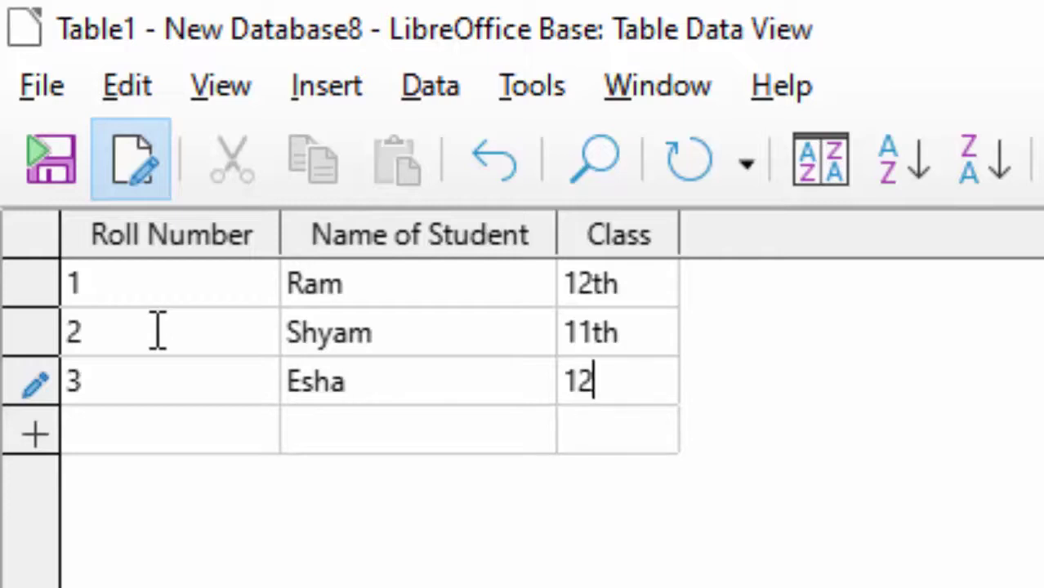
text(th)
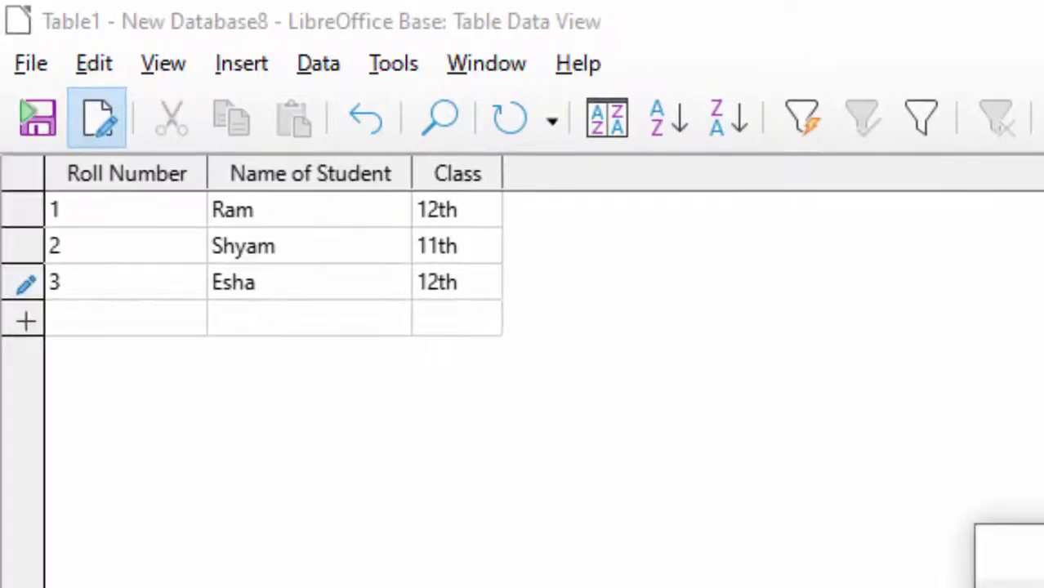
click(491, 340)
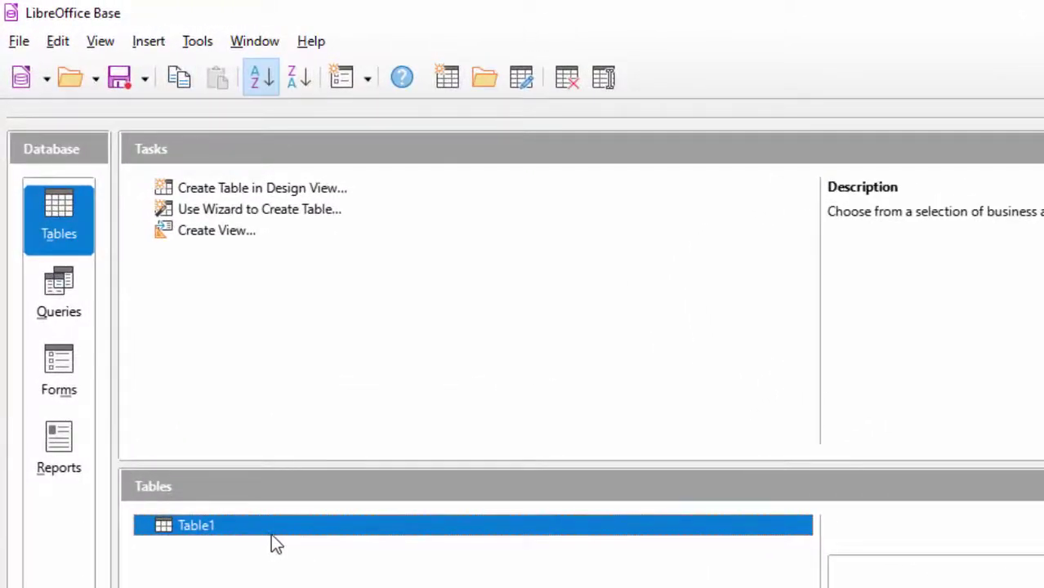
double_click(271, 535)
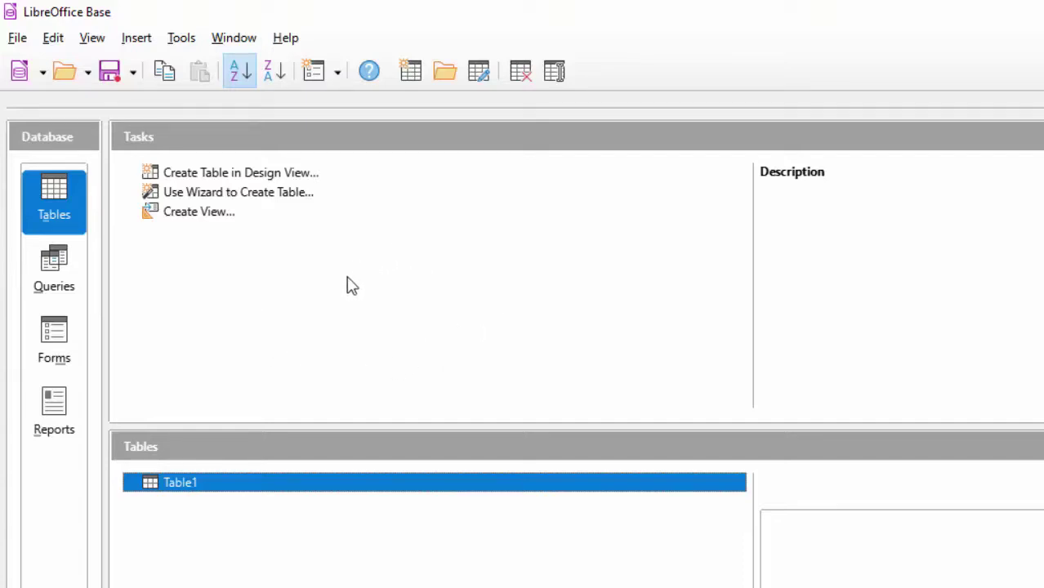
double_click(341, 483)
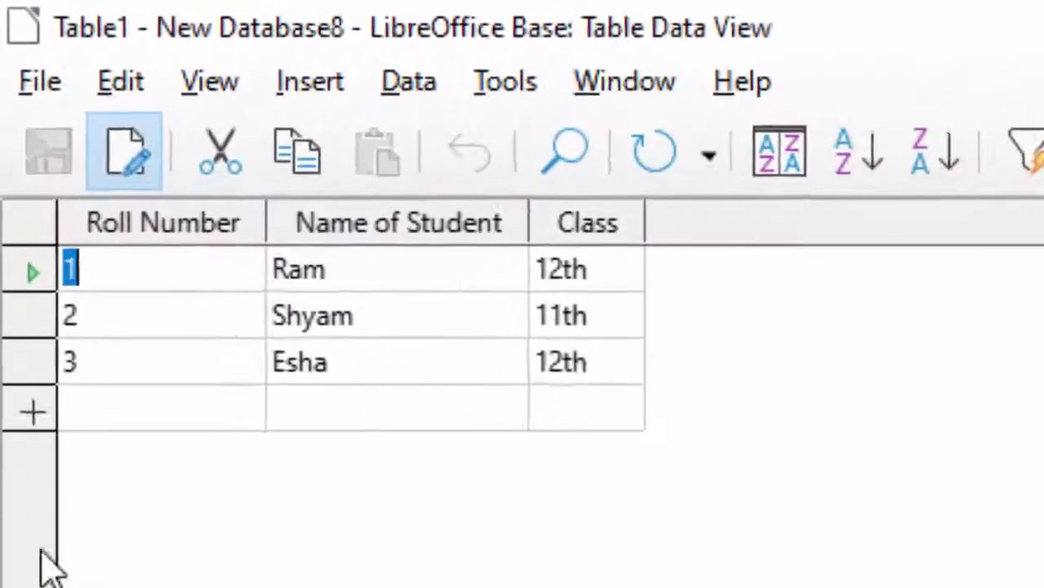
click(143, 296)
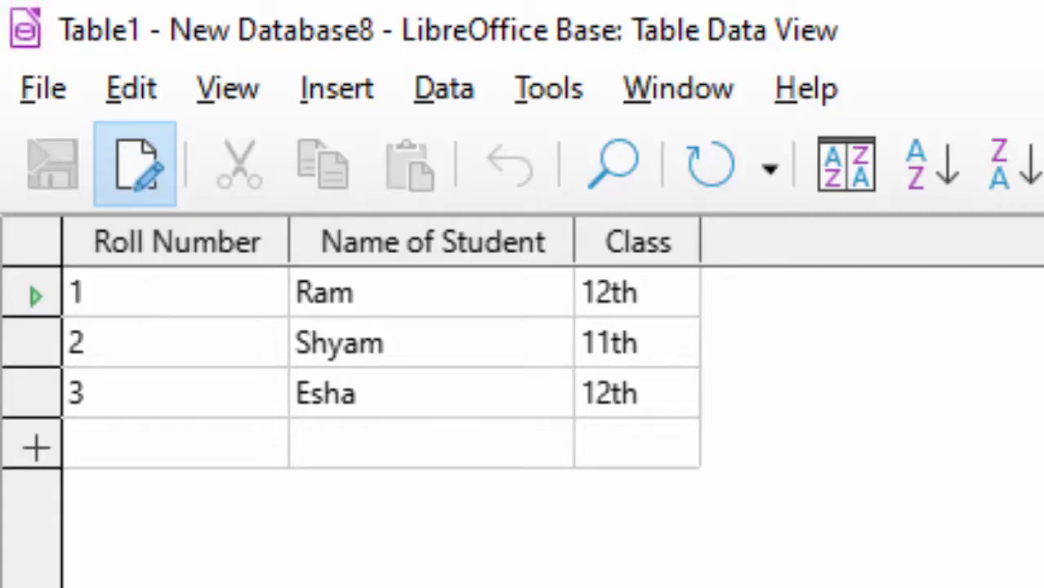
key(ctrl+w)
- Create a new table with a Number [NUMERIC] field Registration number, then a Roll number field
click(284, 208)
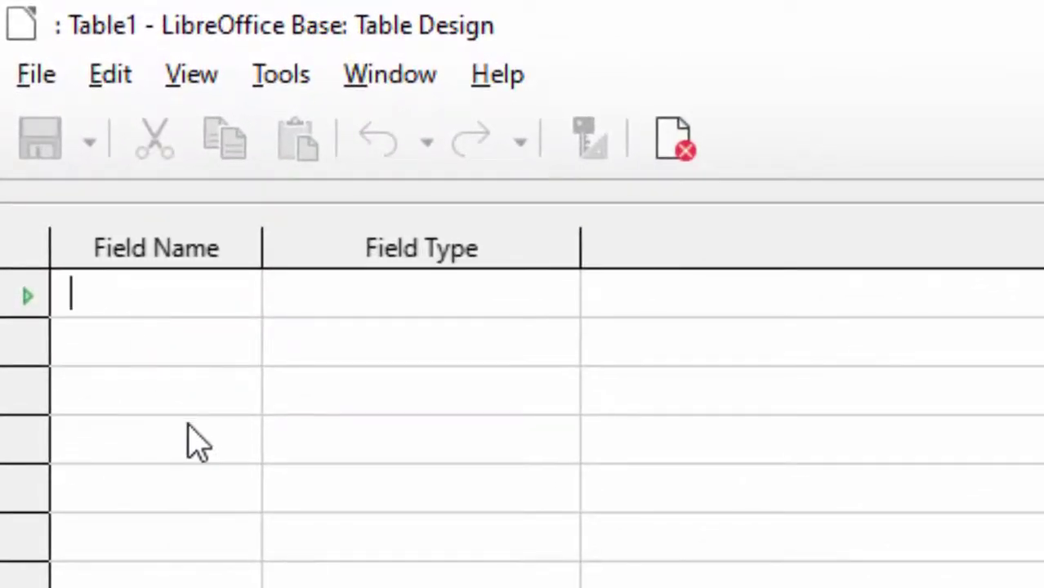
text(Reg )
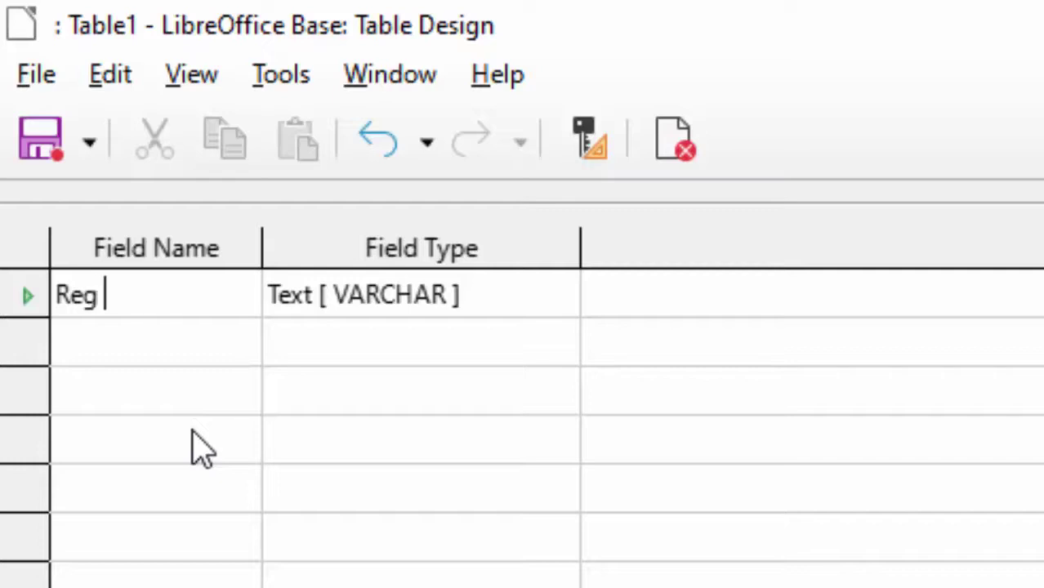
text(istrat)
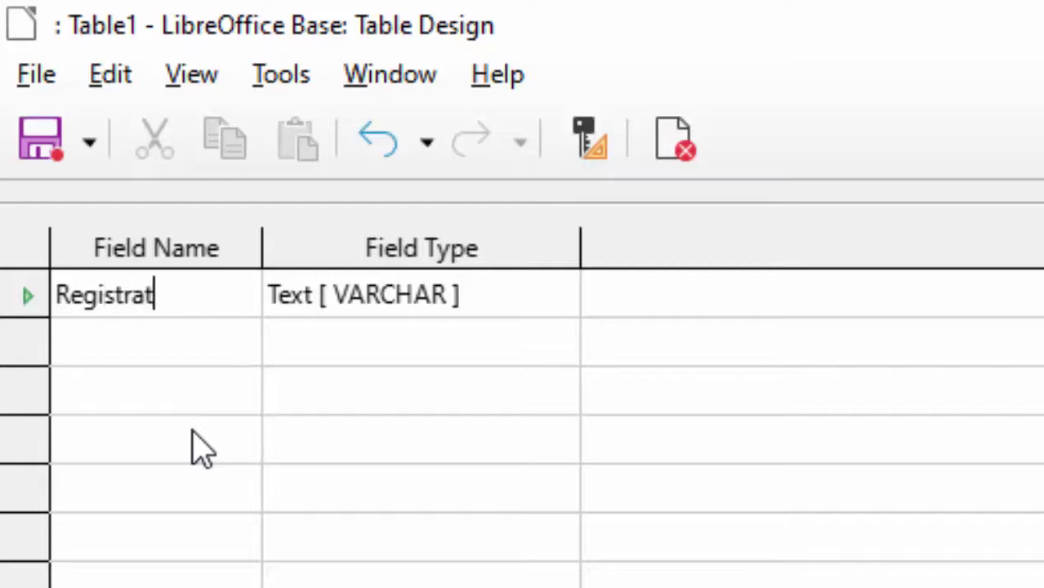
text(ion nu)
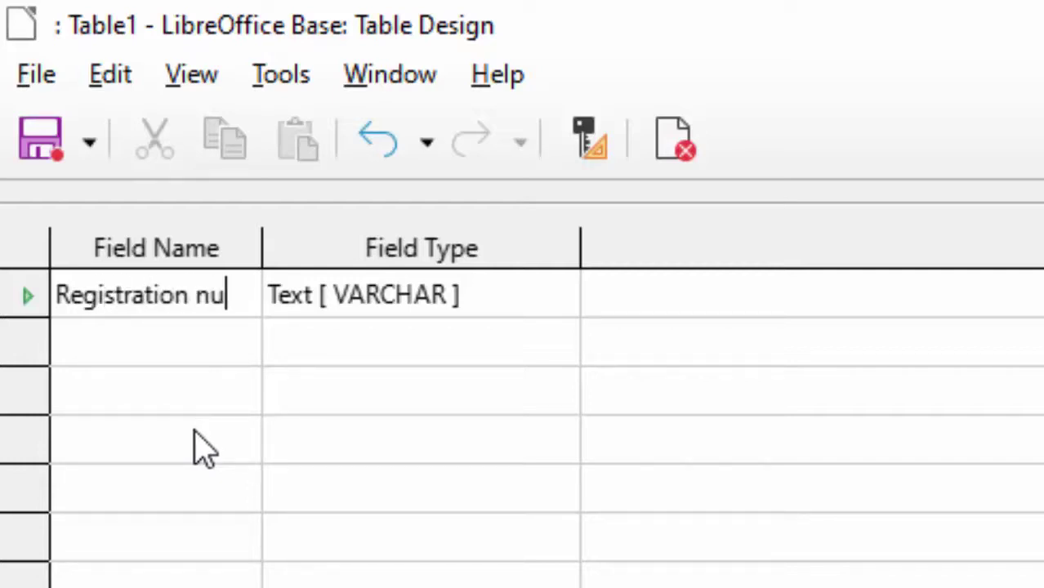
text(mber)
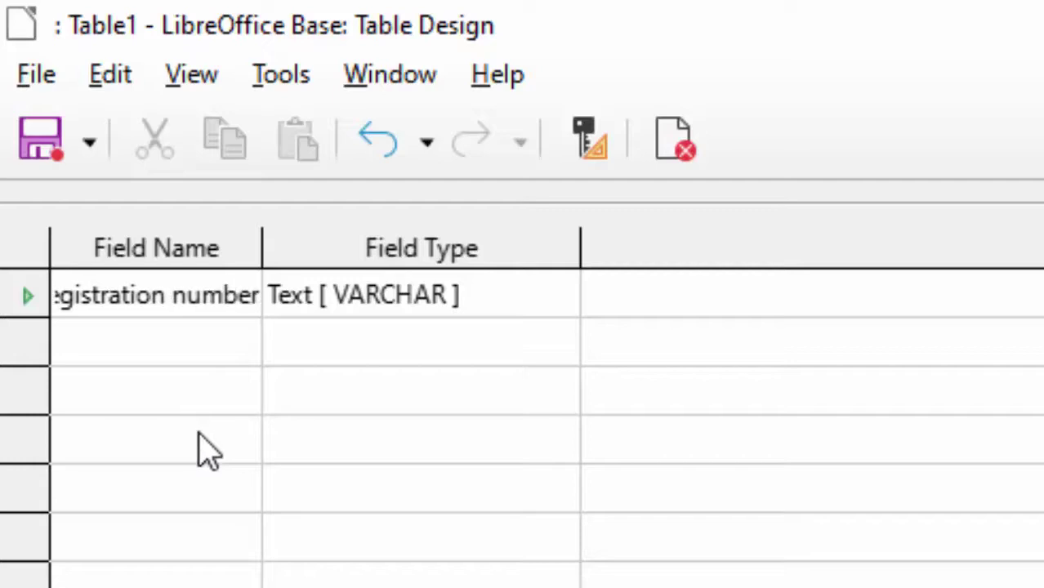
click(554, 304)
click(562, 303)
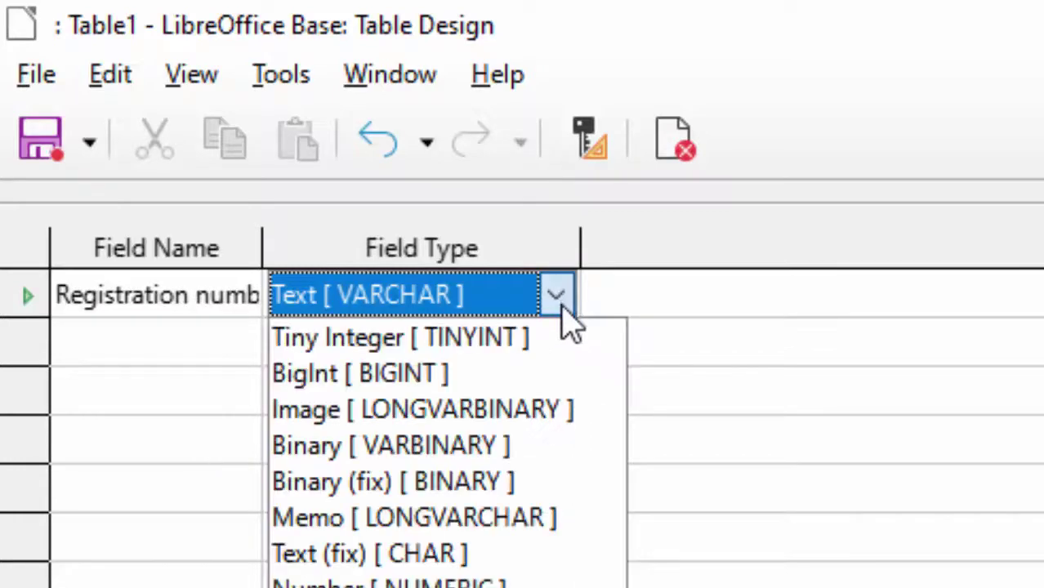
click(475, 582)
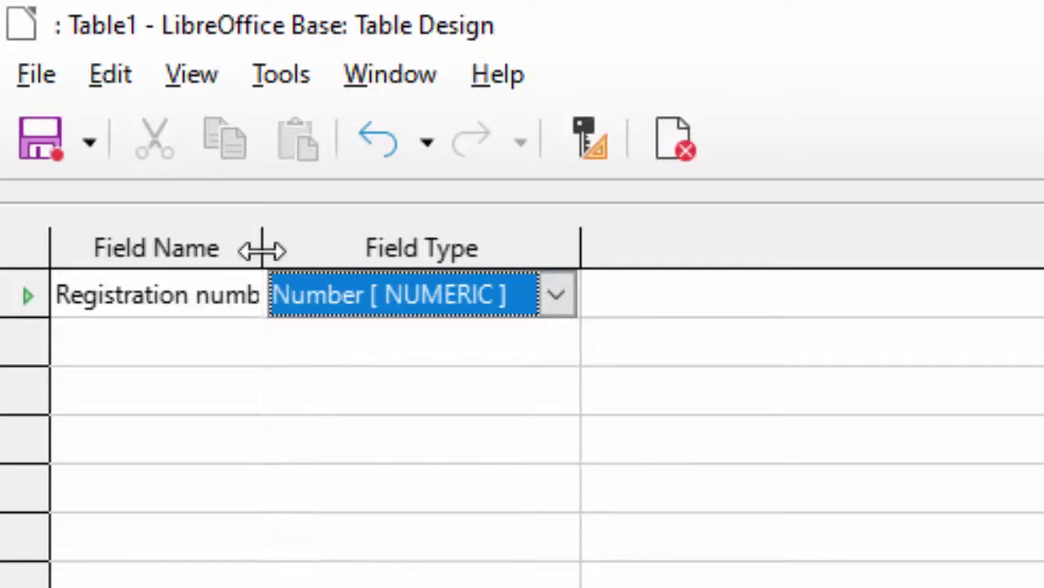
drag(263, 248, 332, 248)
click(169, 327)
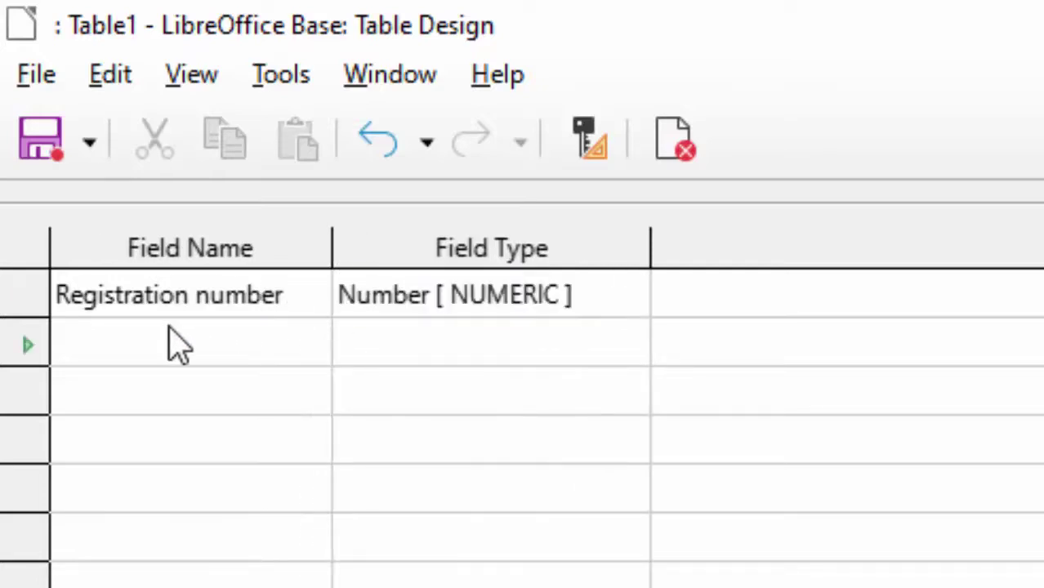
text(R)
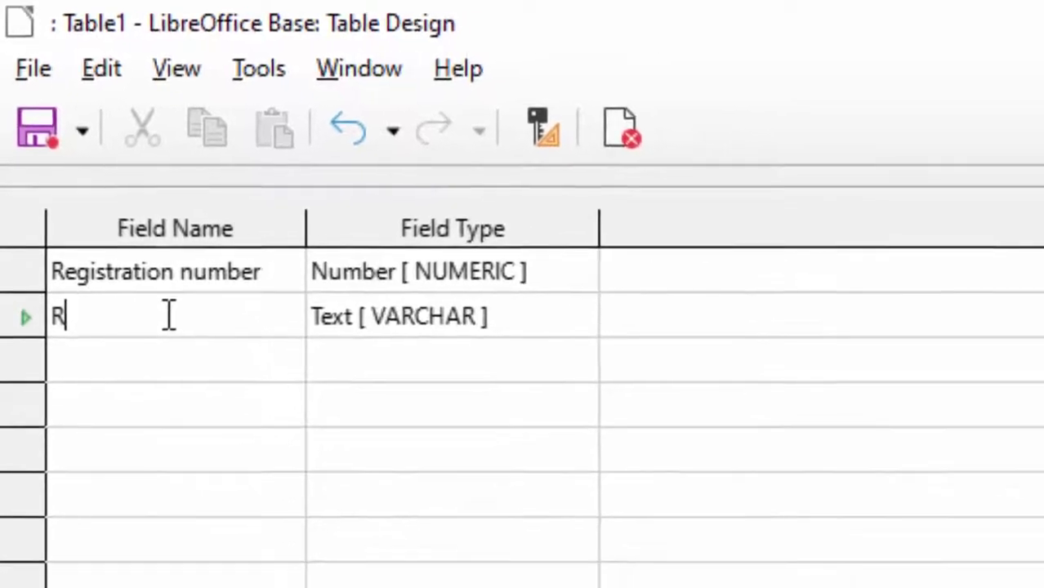
text(oll nu)
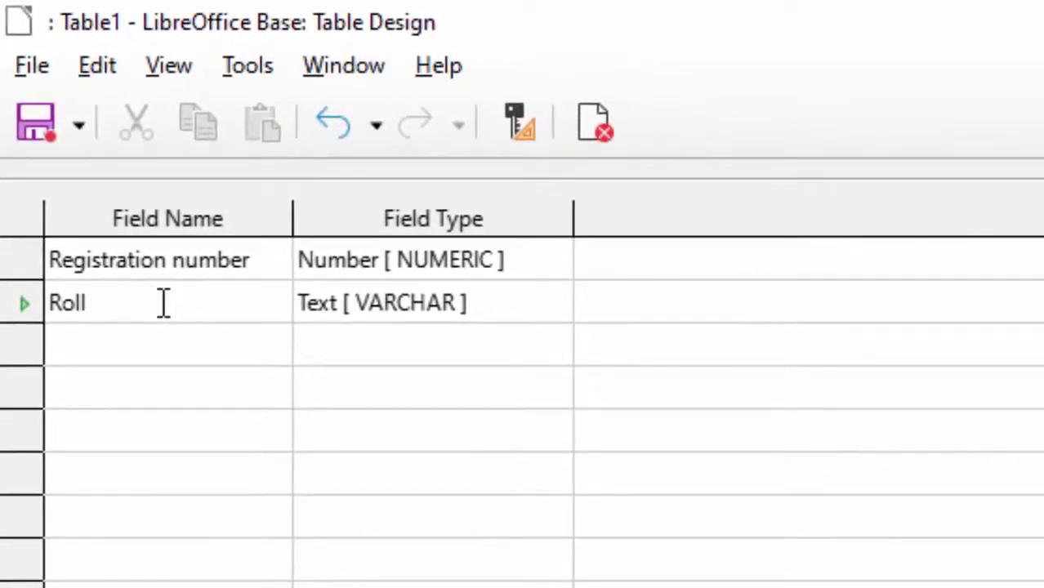
text(mb)
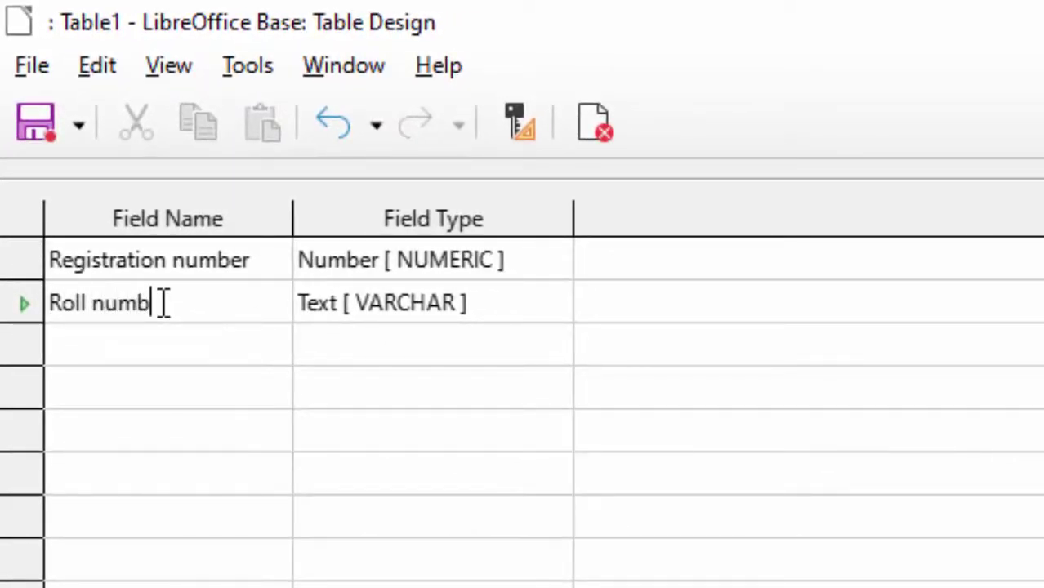
text(er)
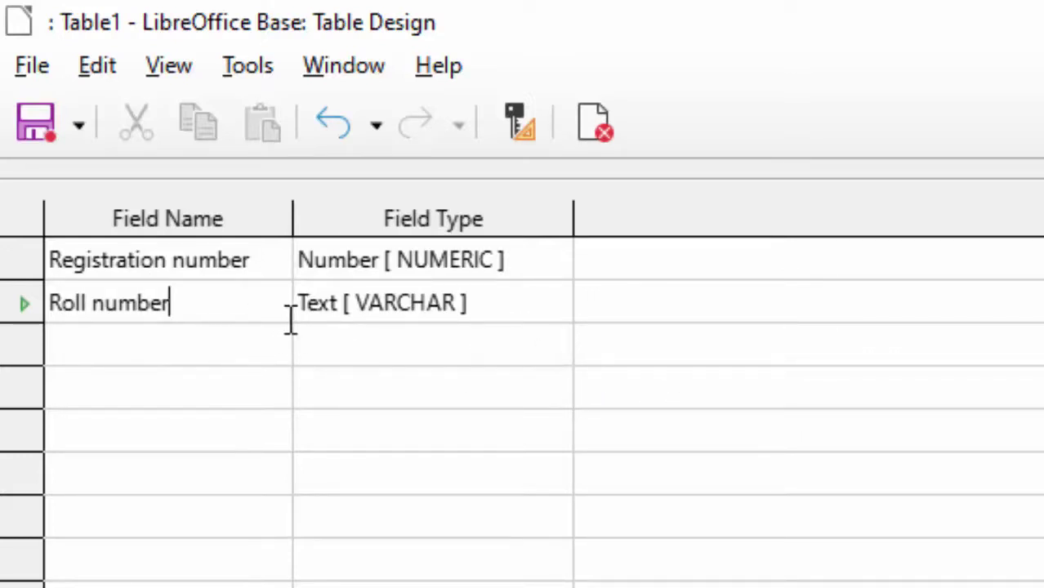
- Make Registration number the primary key and add a third field named City
right_click(20, 262)
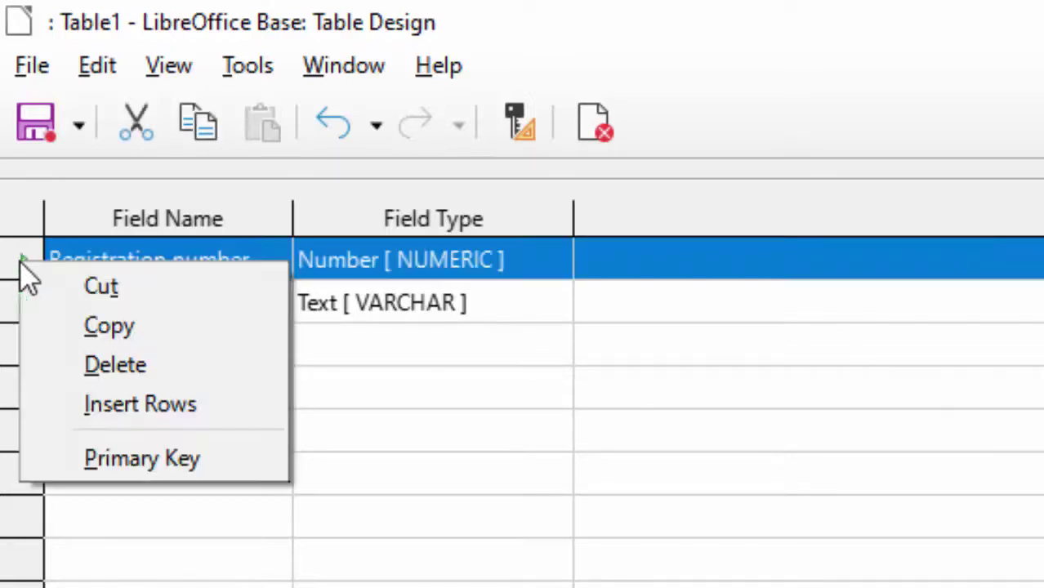
click(122, 462)
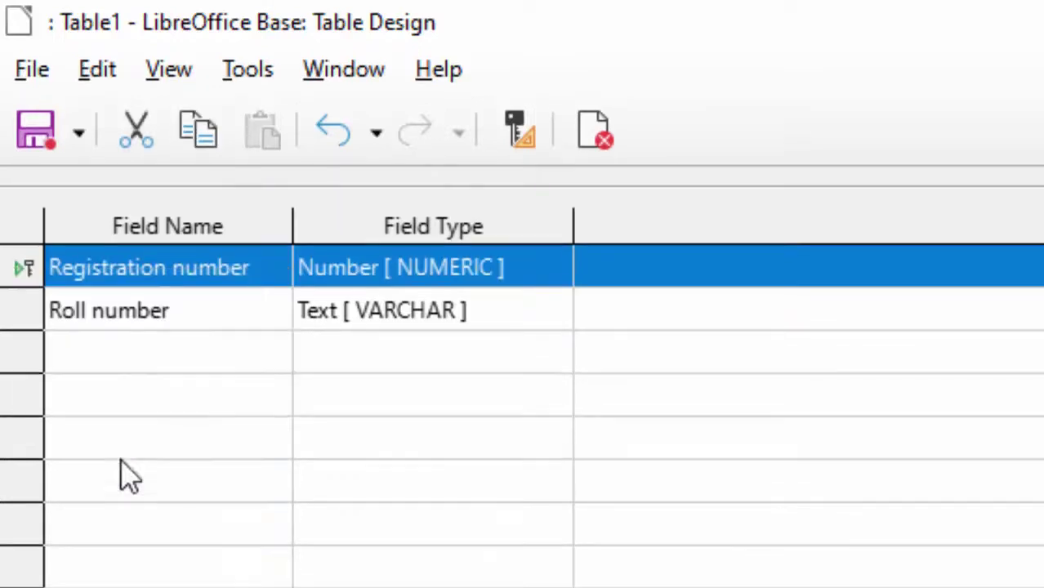
click(114, 353)
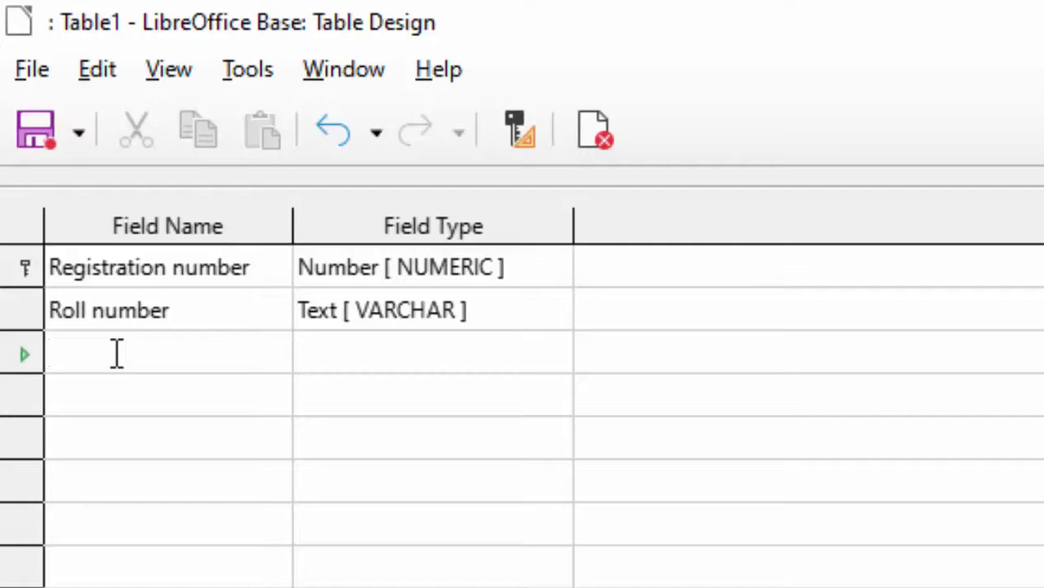
text(Cit)
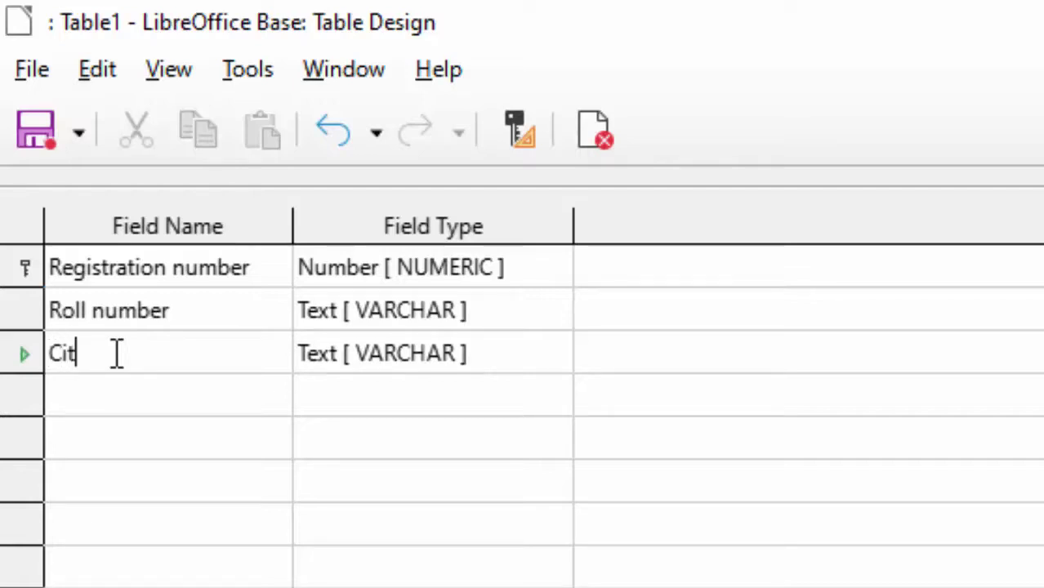
text(y)
- Save the table design under the name Table2
click(37, 132)
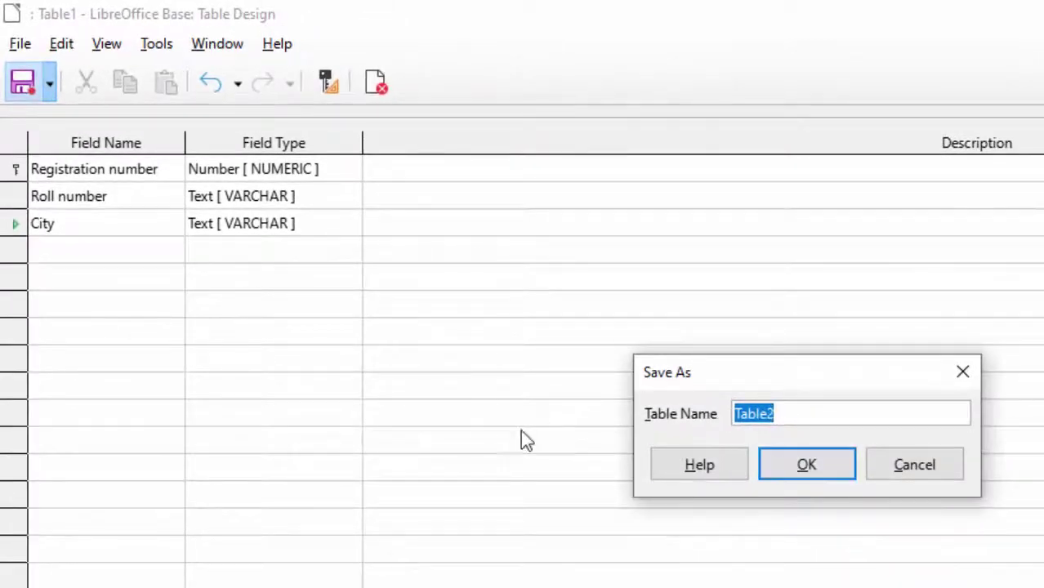
click(809, 467)
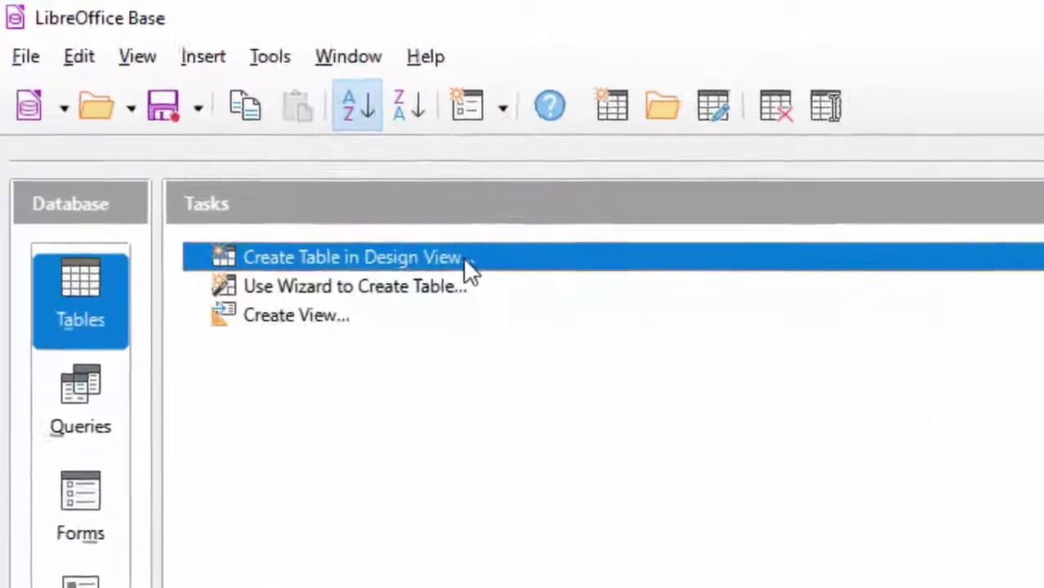
- Create another new table whose first field, Scholar id, is Number [NUMERIC]
click(470, 260)
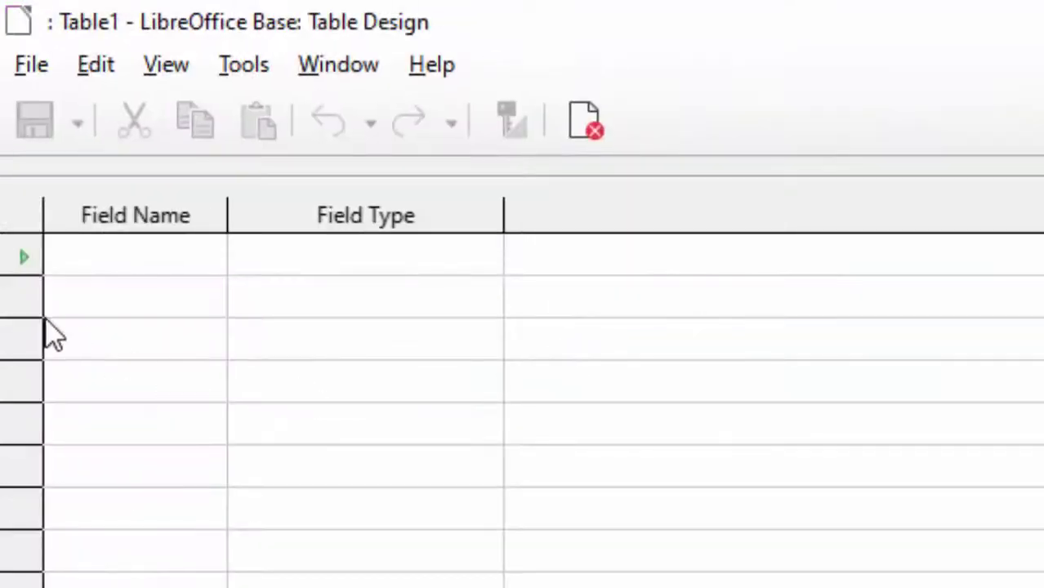
click(115, 262)
text(Schol)
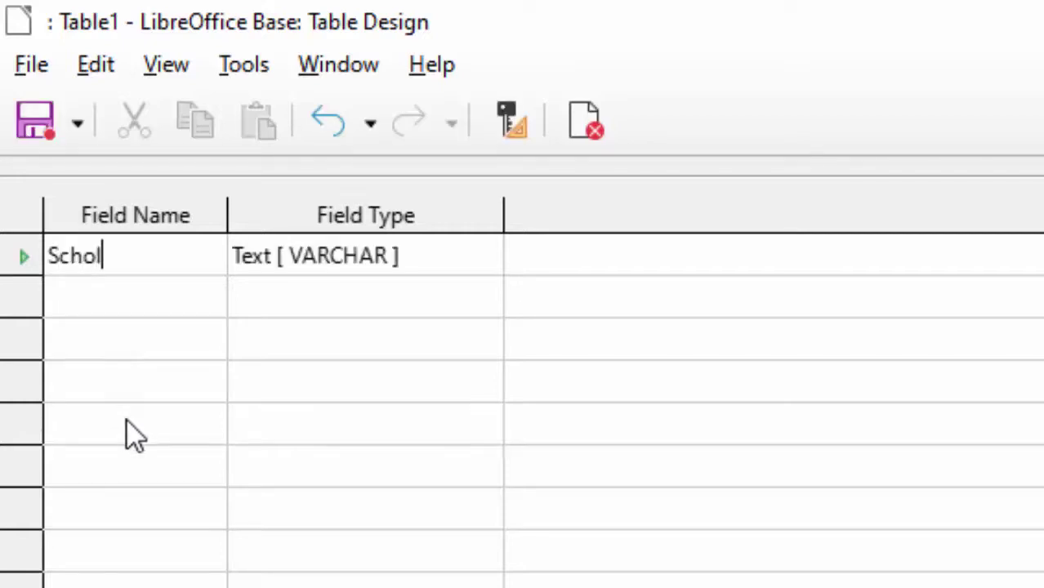
text(ar)
text( id)
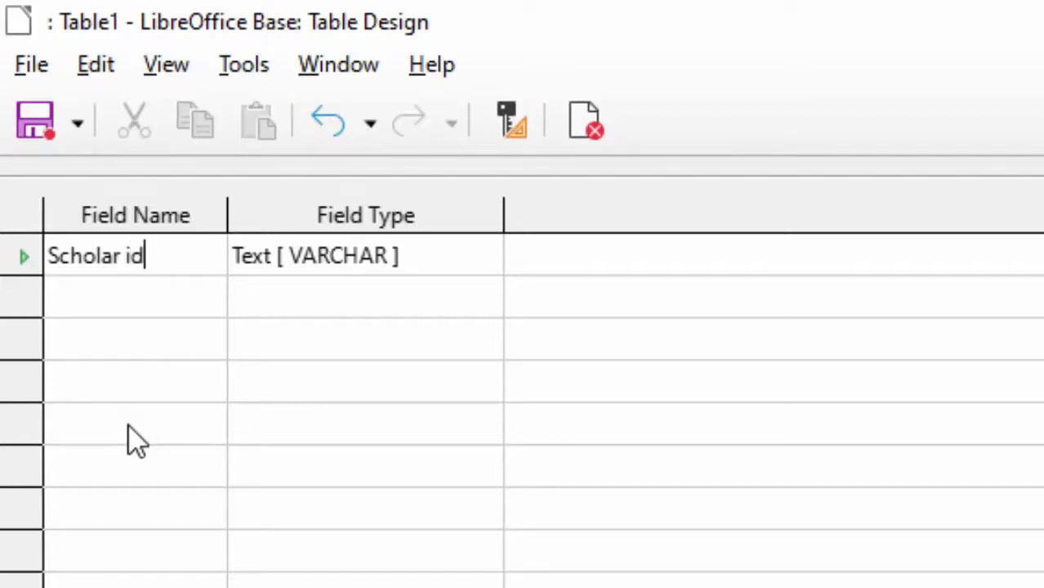
key(Tab)
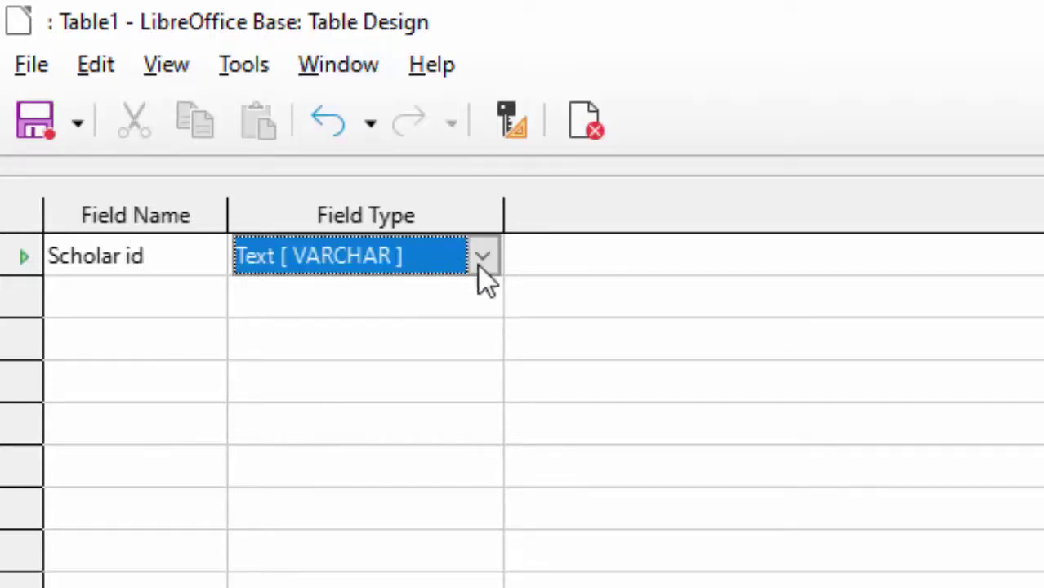
click(483, 260)
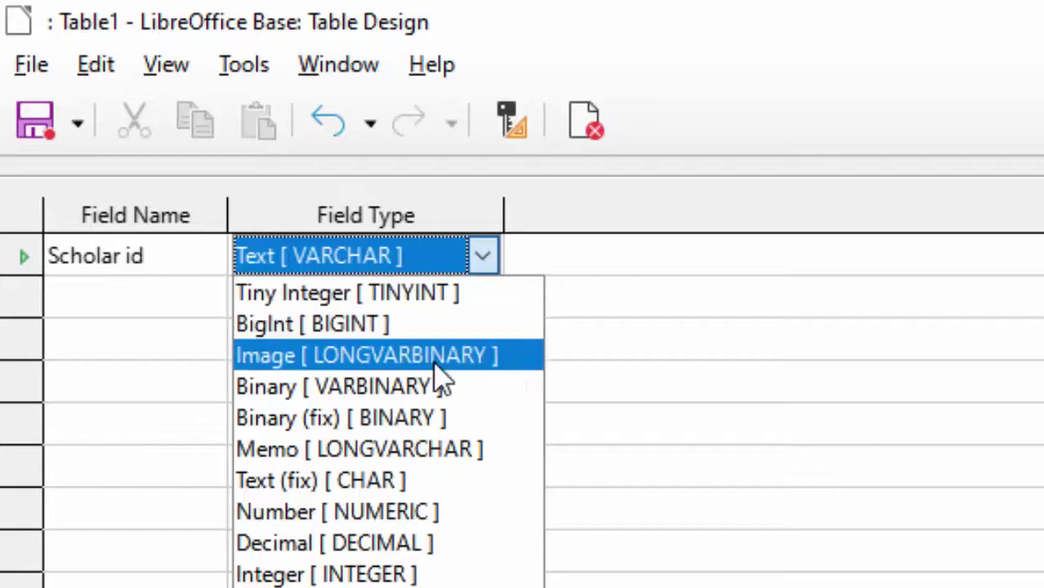
click(433, 523)
click(120, 286)
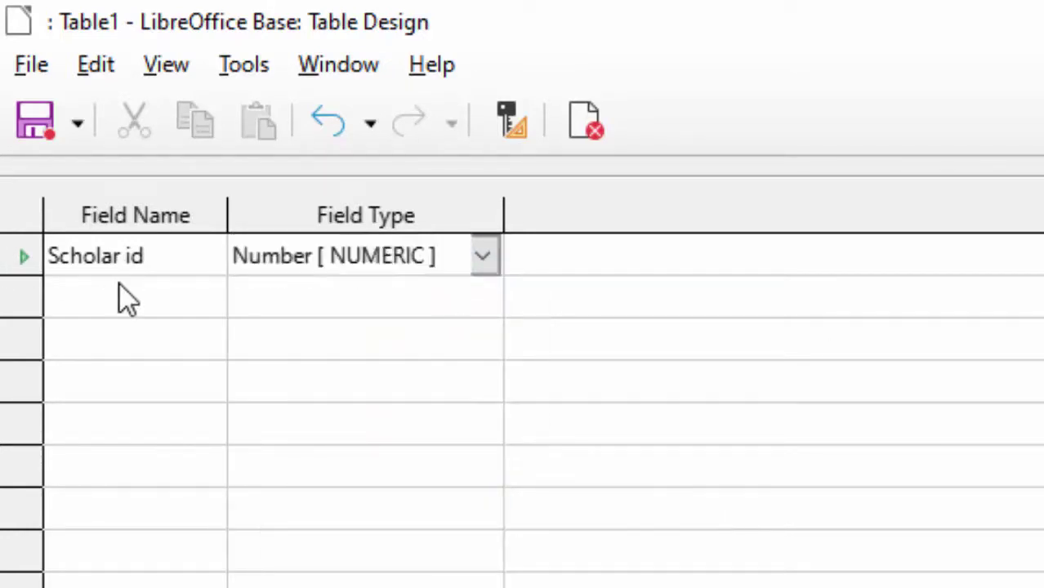
click(119, 287)
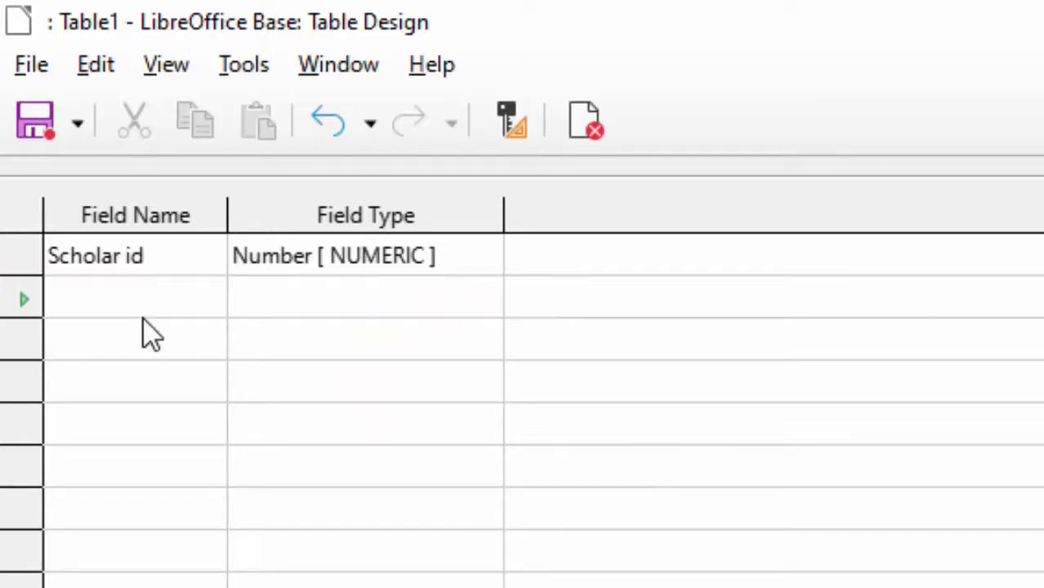
- Add a Registration id field below Scholar id with type Number [NUMERIC]
text(R)
key(BackSpace)
text(Registra)
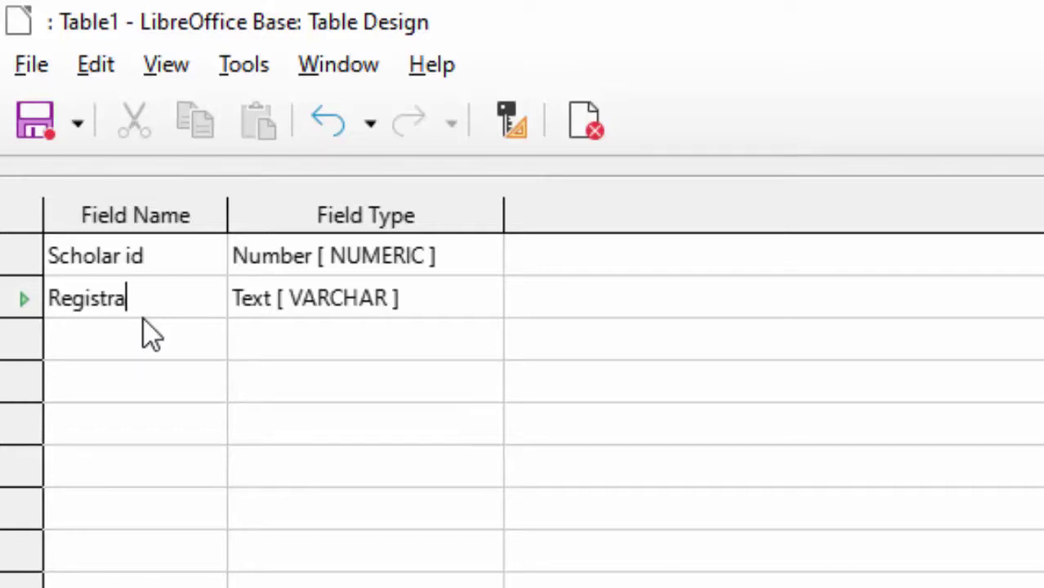
text(tion id)
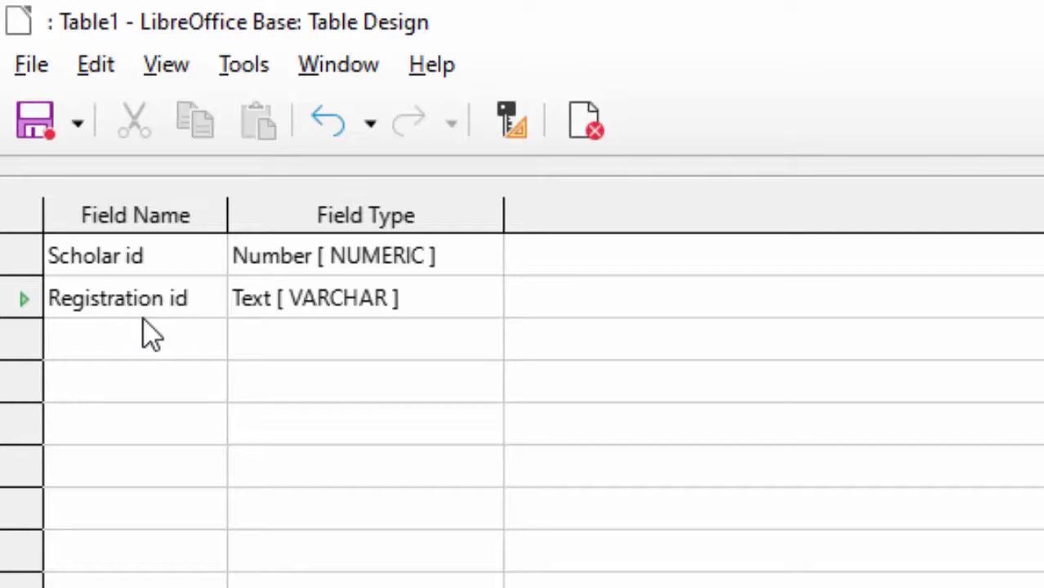
click(455, 302)
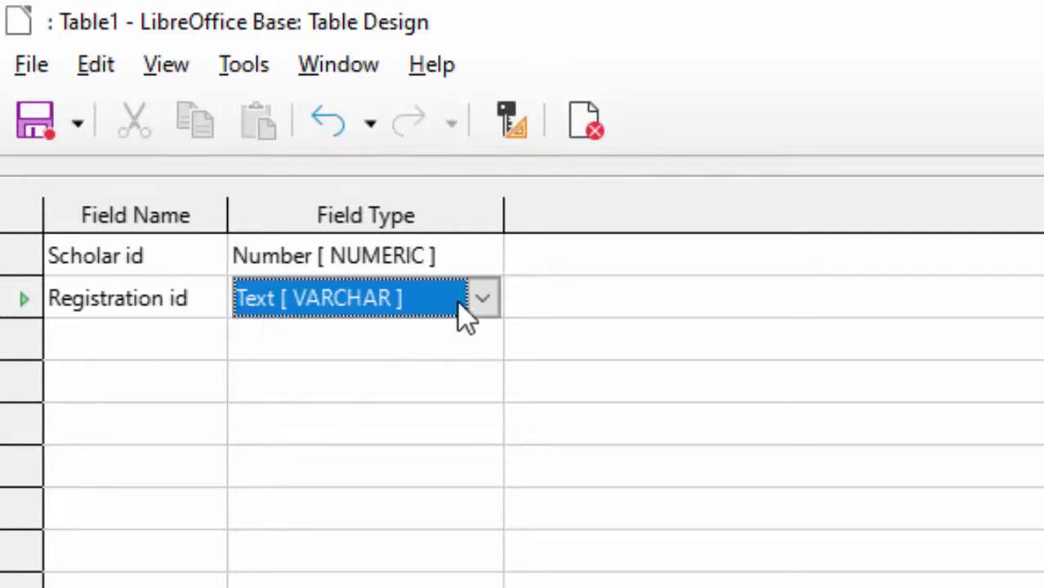
click(475, 304)
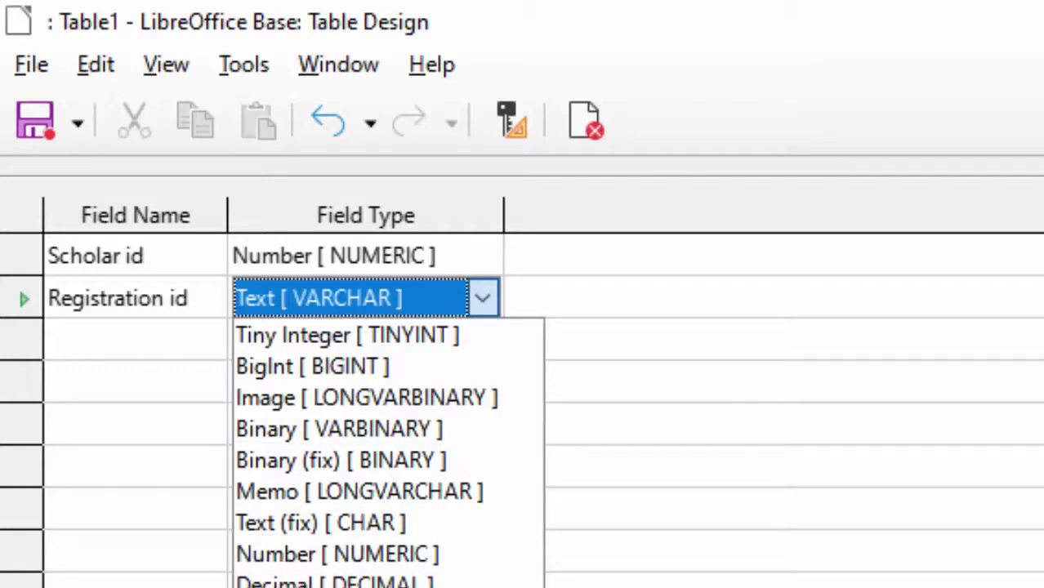
click(331, 557)
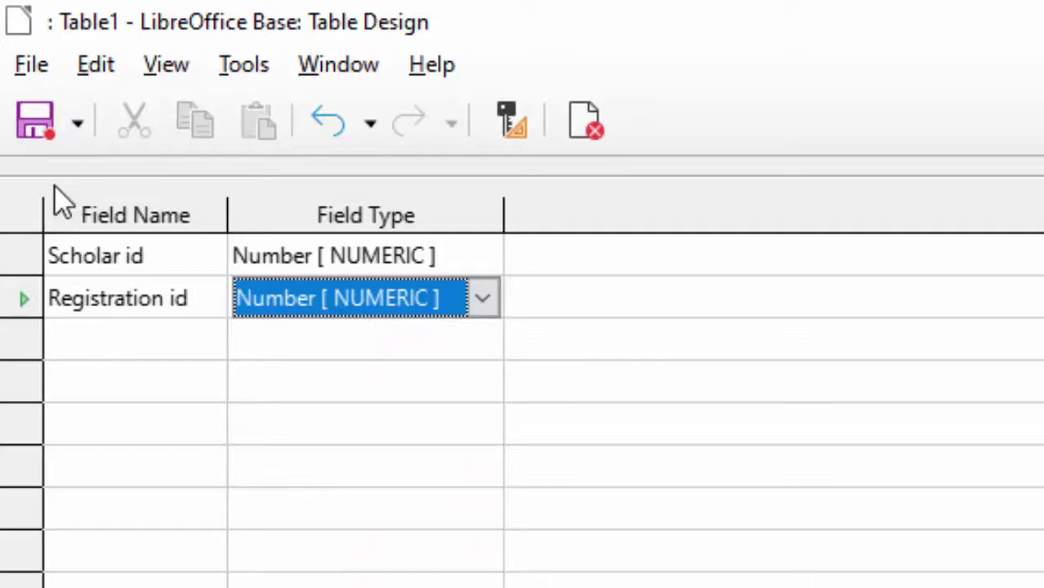
- Add a Computer field in the third row as a Number [NUMERIC] field
click(147, 347)
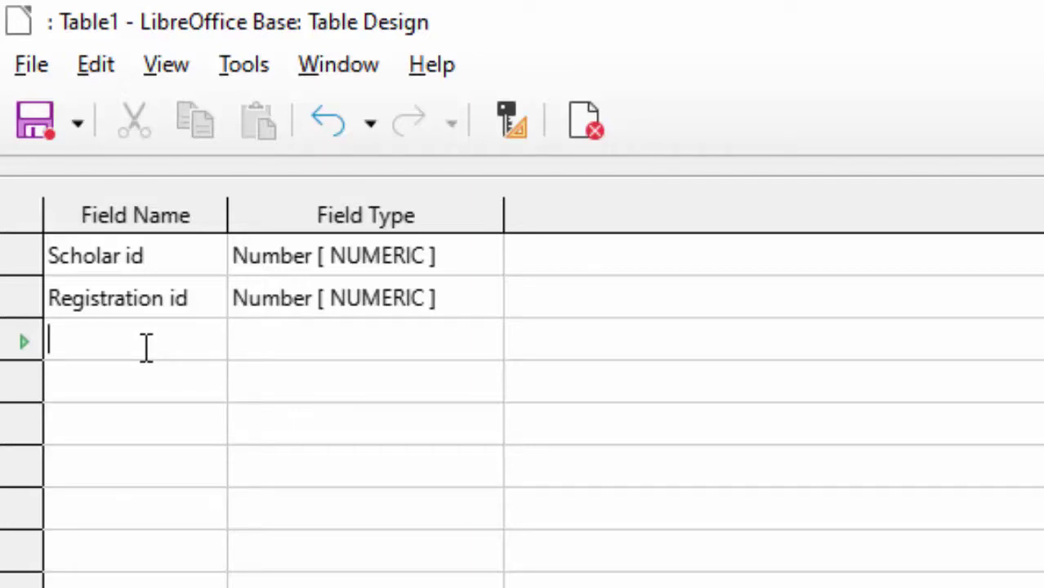
text(Com)
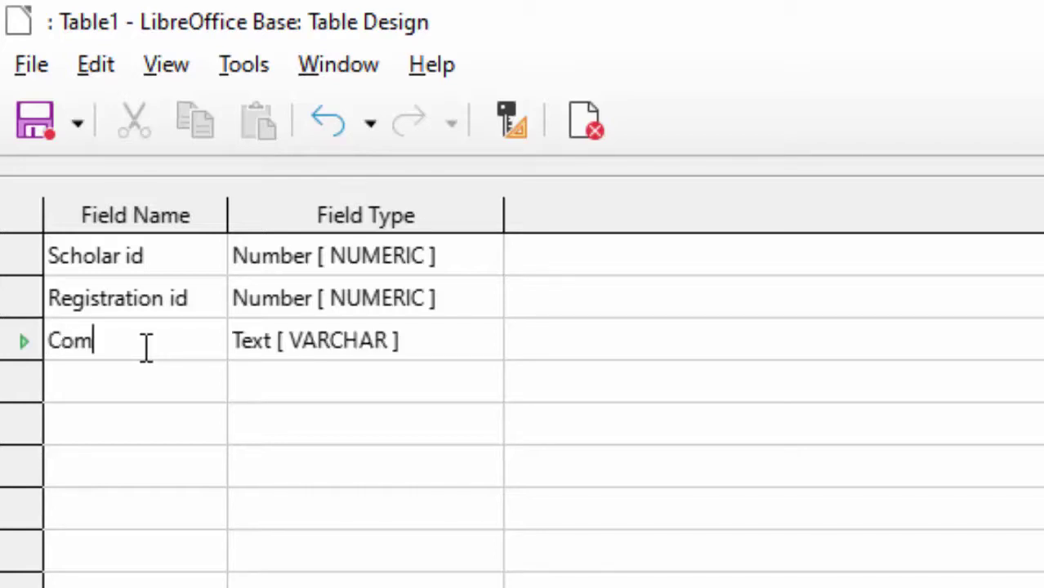
text(puter)
click(450, 353)
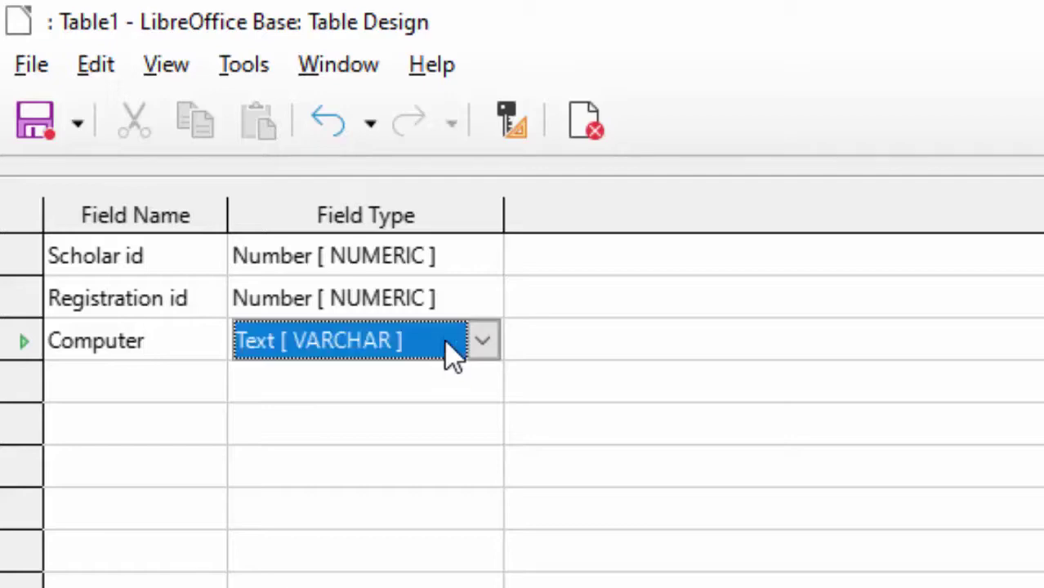
click(481, 342)
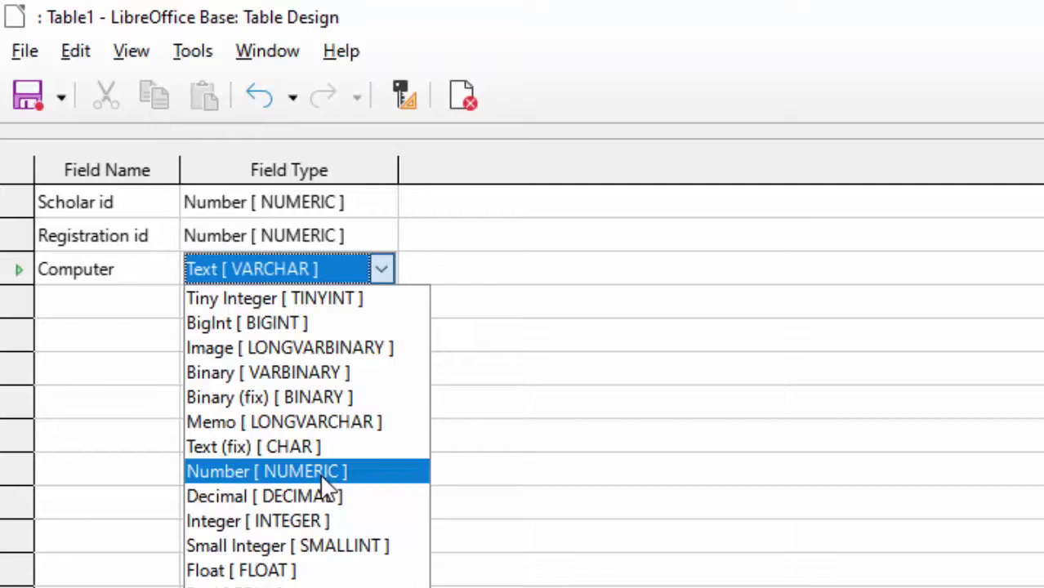
click(323, 481)
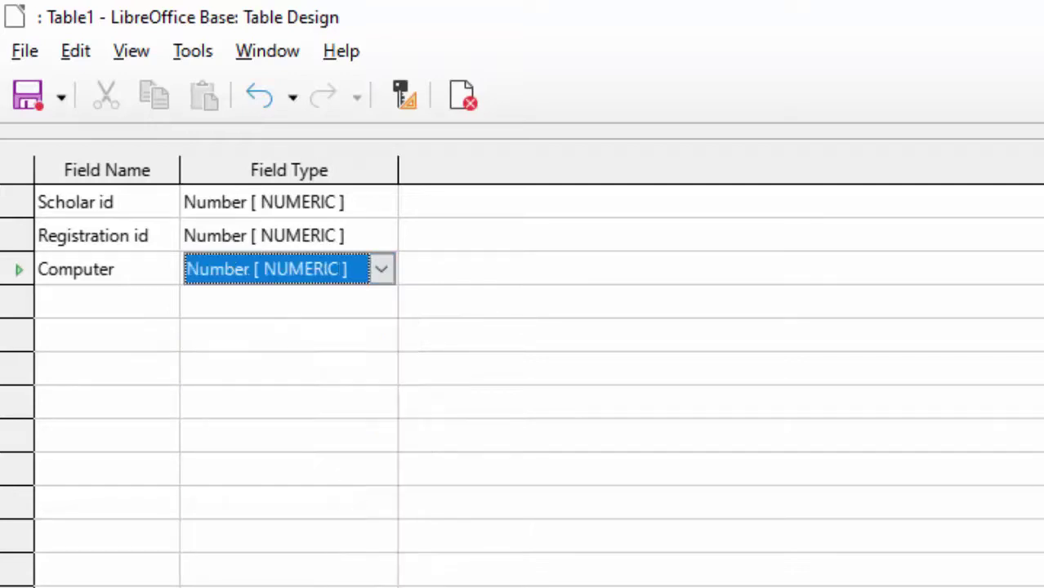
- Add an English field in the next row as a Number [NUMERIC] field
click(122, 312)
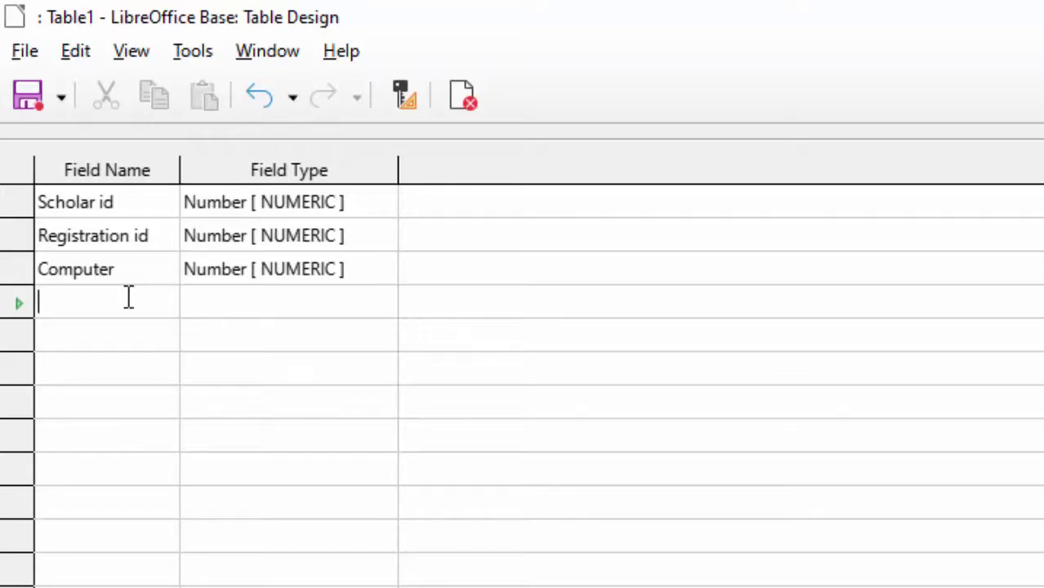
text(English)
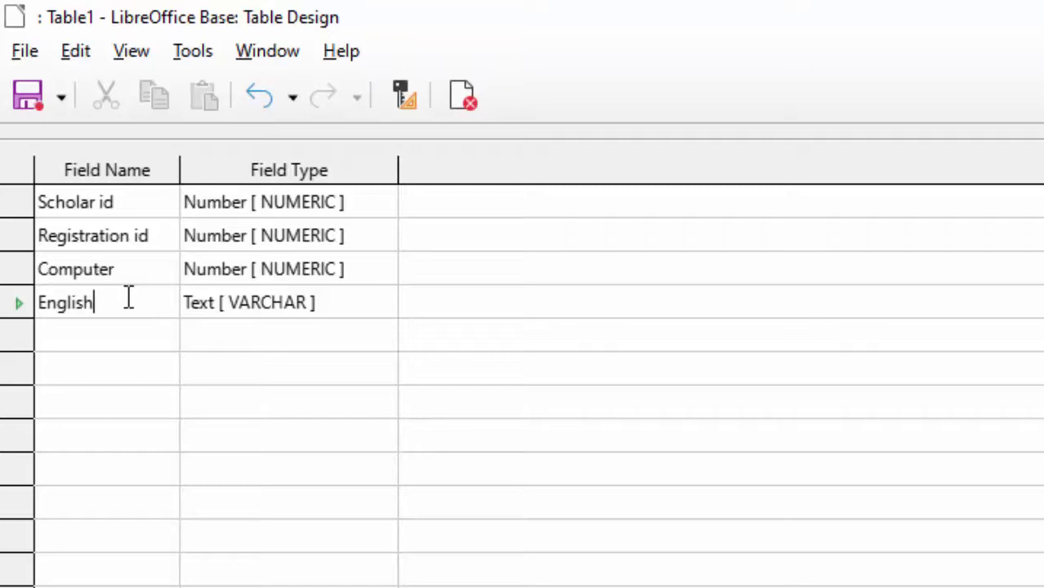
click(379, 328)
click(382, 309)
click(383, 313)
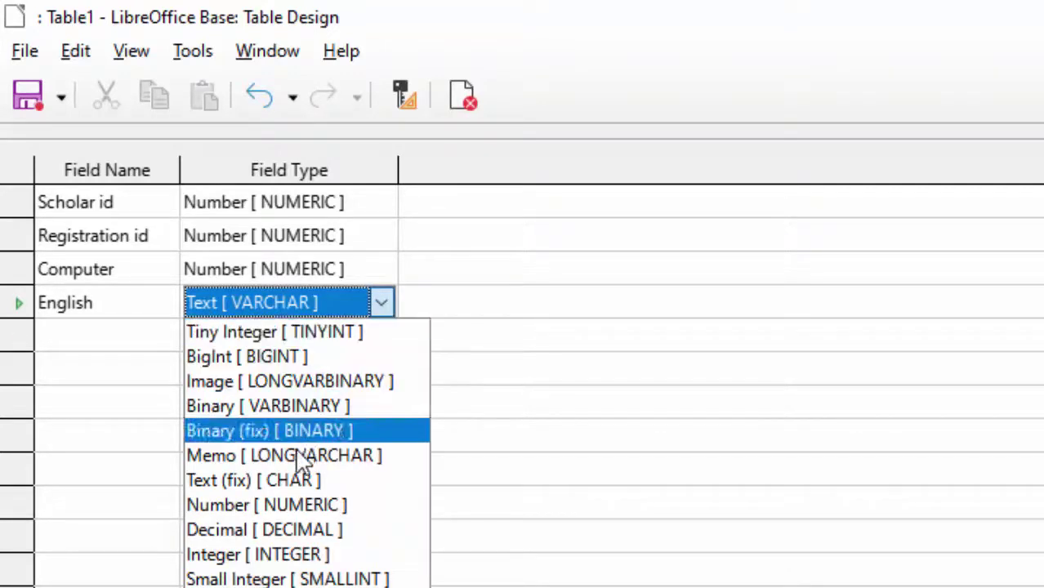
click(294, 511)
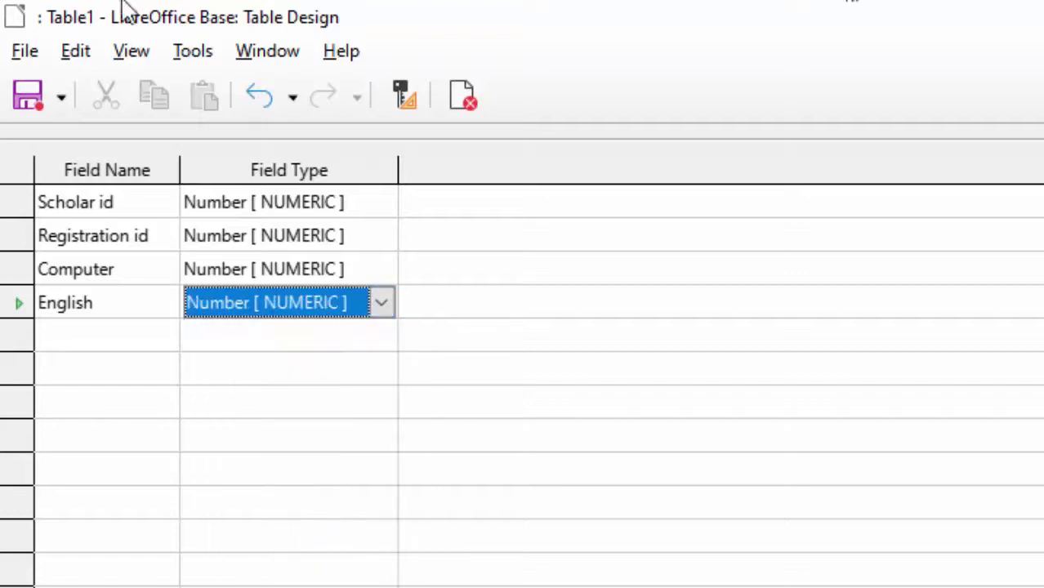
- Save the table as Table3 without an automatic primary key
click(40, 87)
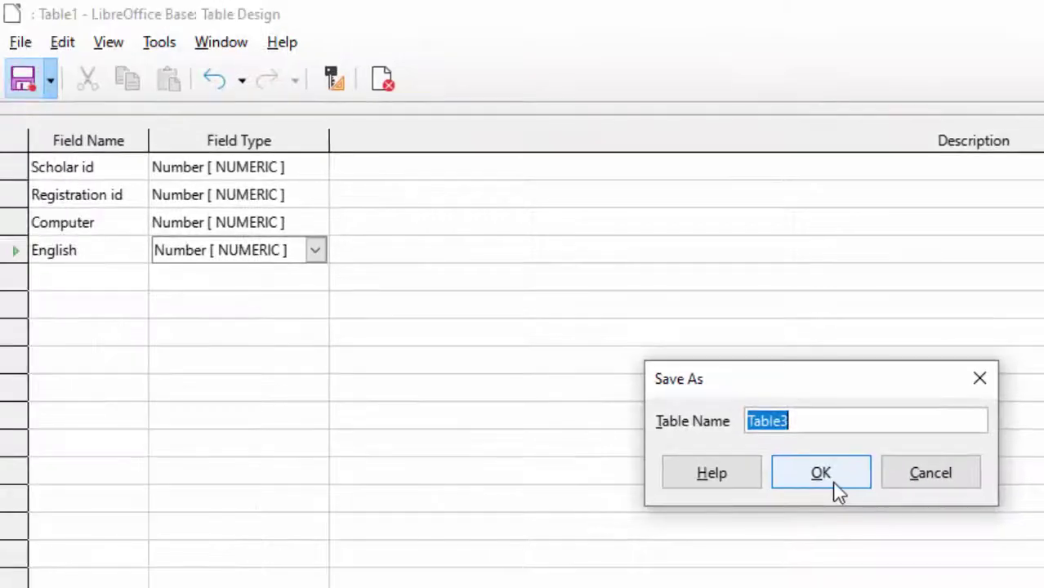
click(821, 474)
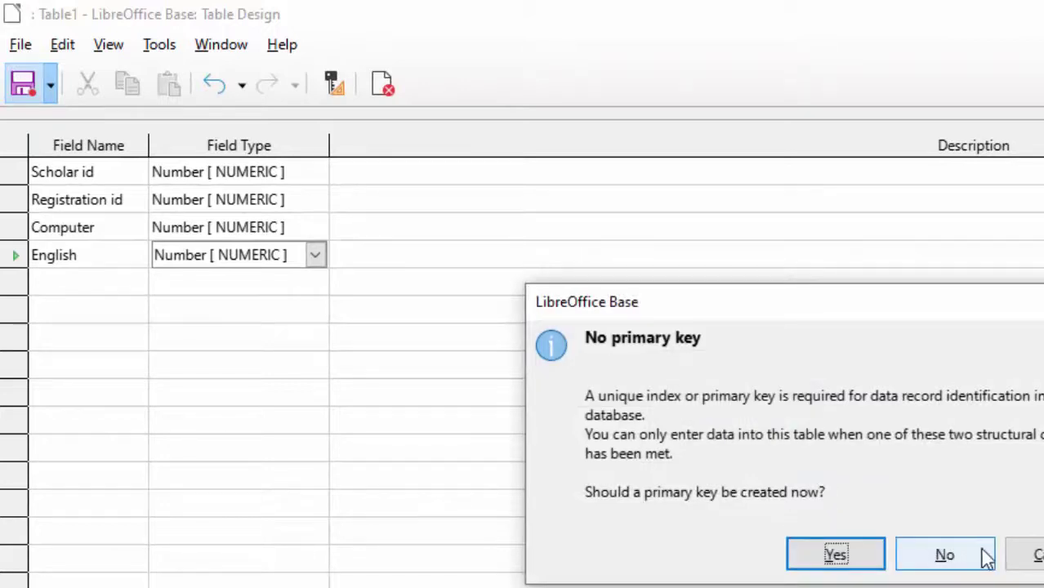
click(1032, 556)
- Make Scholar id the primary key, save Table3 again and close the table design
right_click(23, 170)
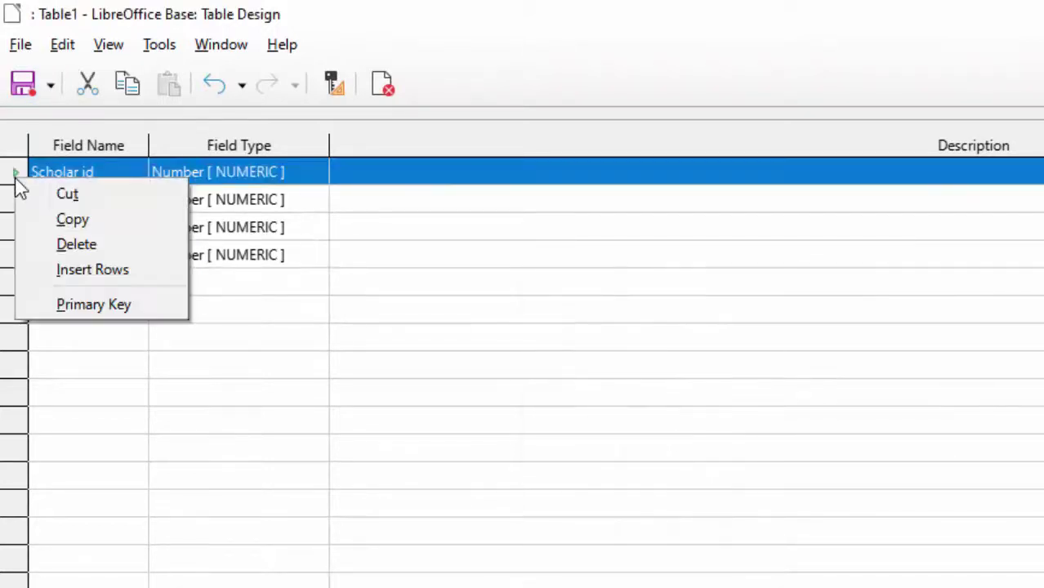
click(93, 304)
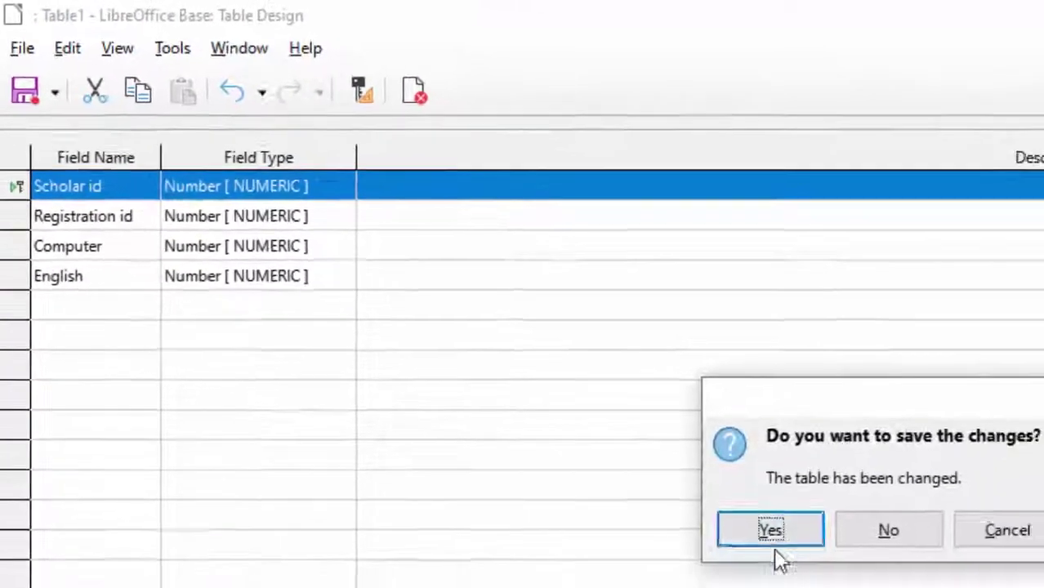
click(690, 472)
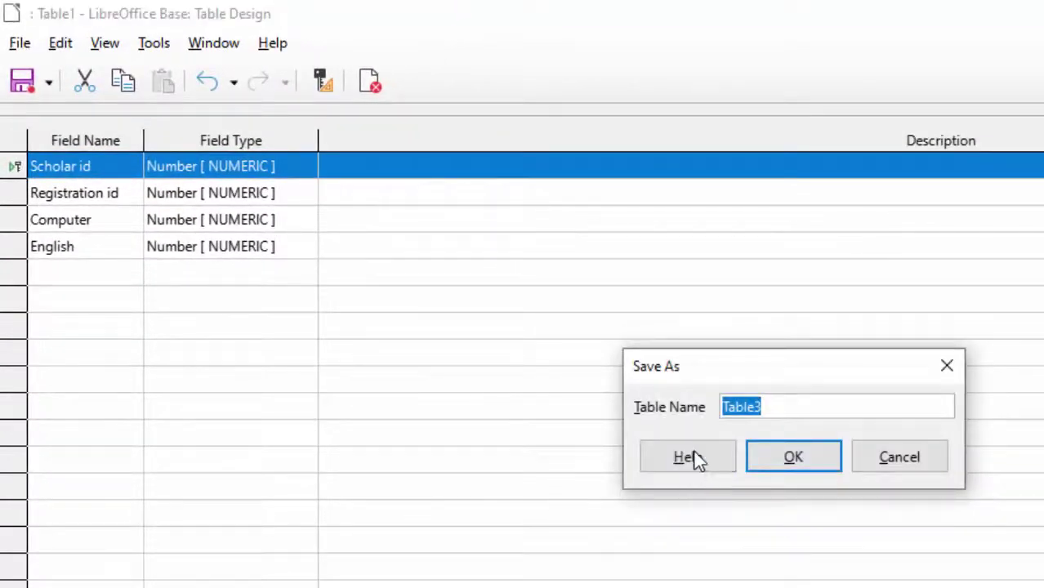
click(799, 462)
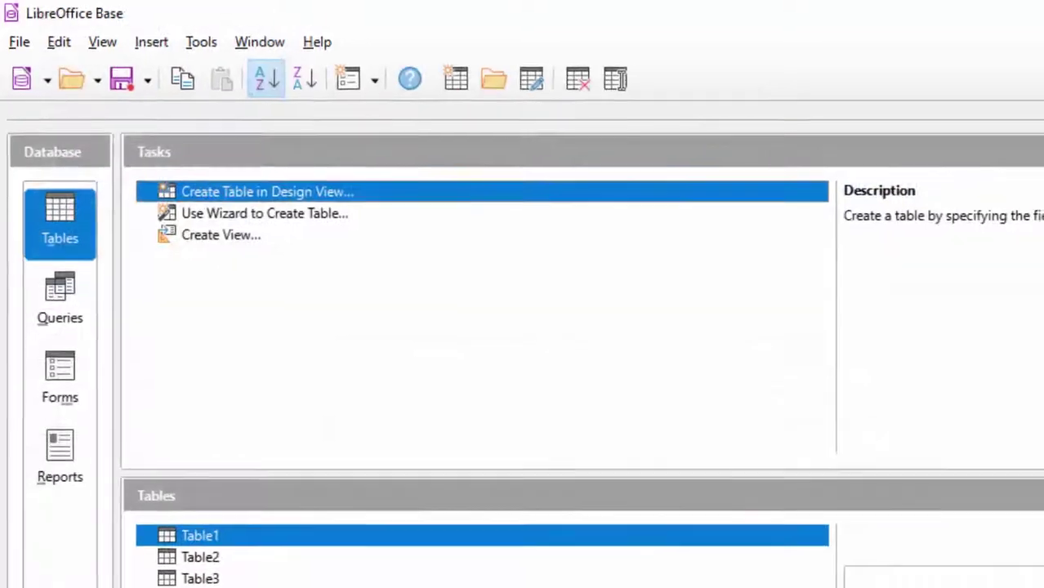
click(1031, 12)
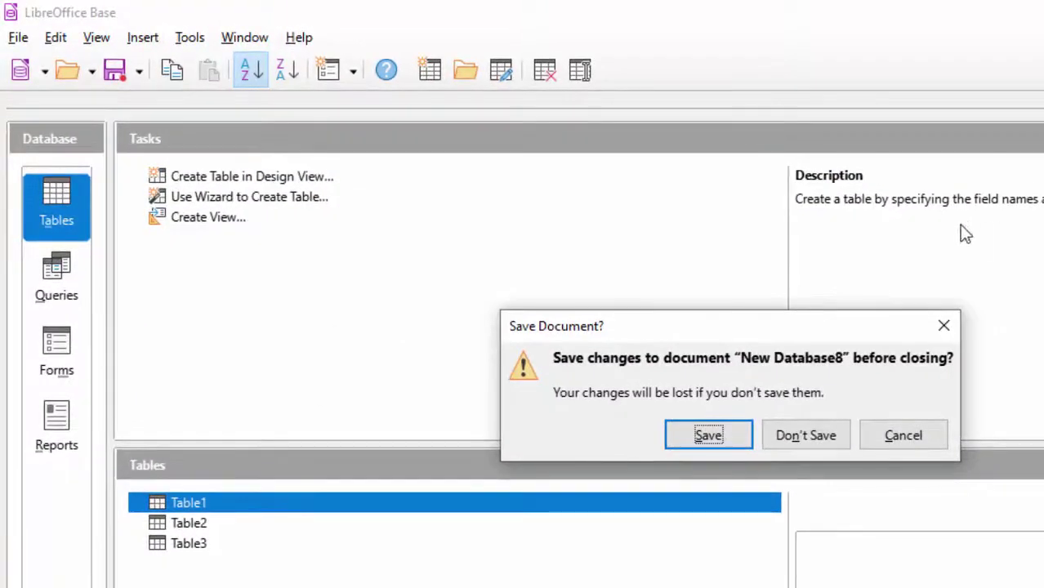
click(939, 327)
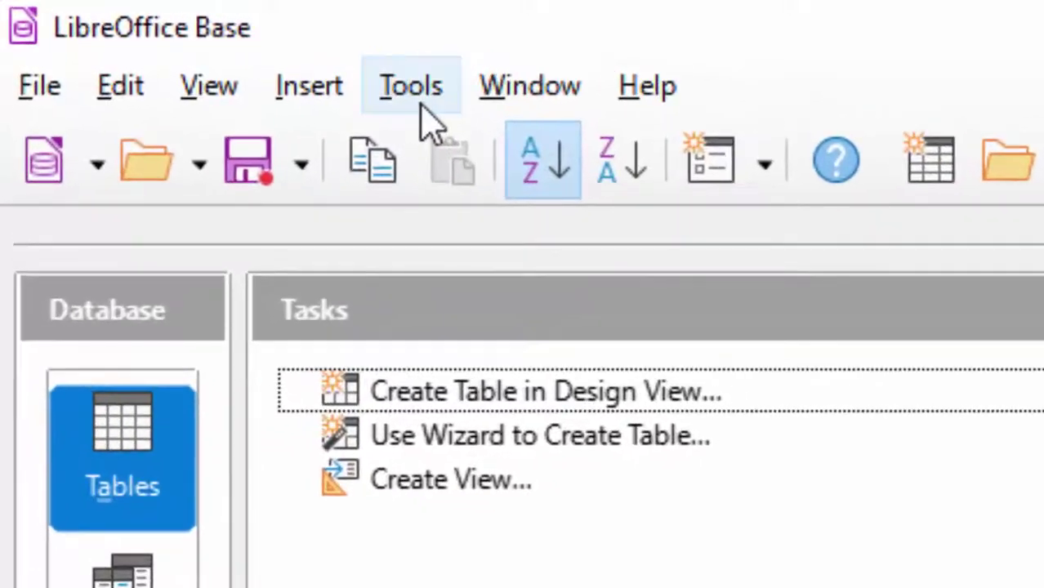
- Open Tools > Relationships and add Table1, Table2 and Table3 to the relation design
click(423, 110)
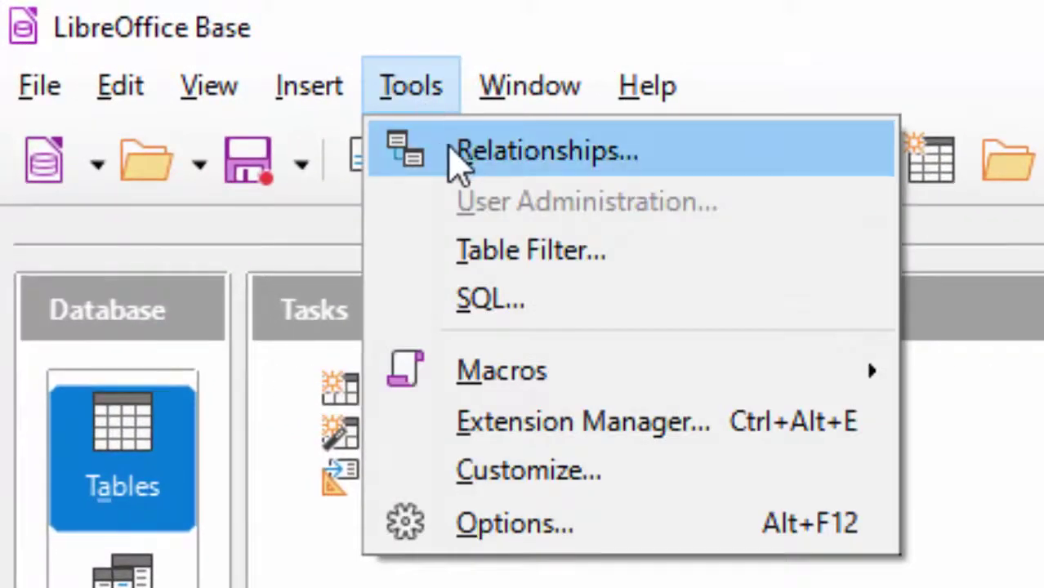
click(474, 154)
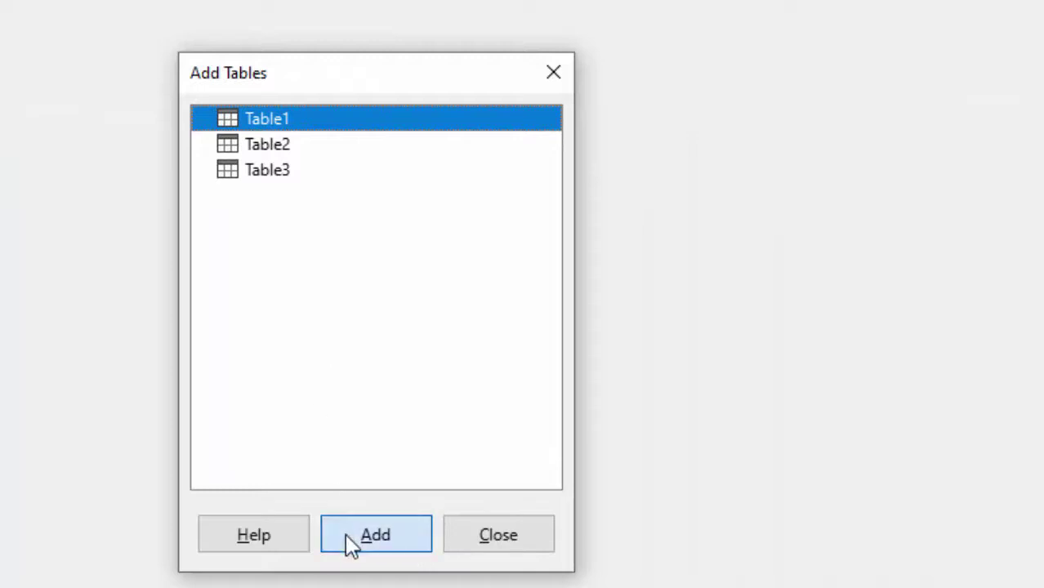
click(356, 533)
click(253, 147)
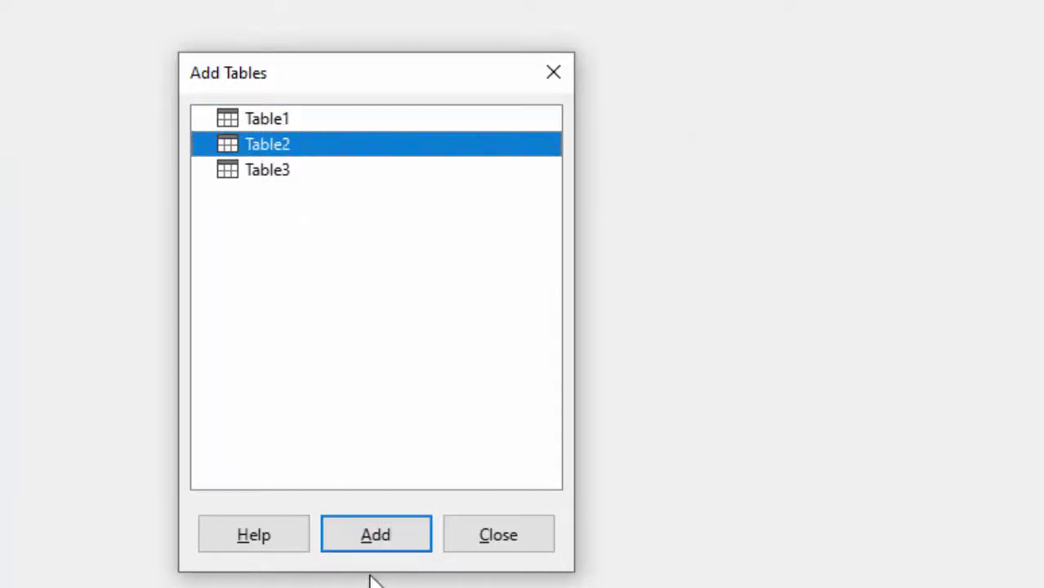
click(394, 544)
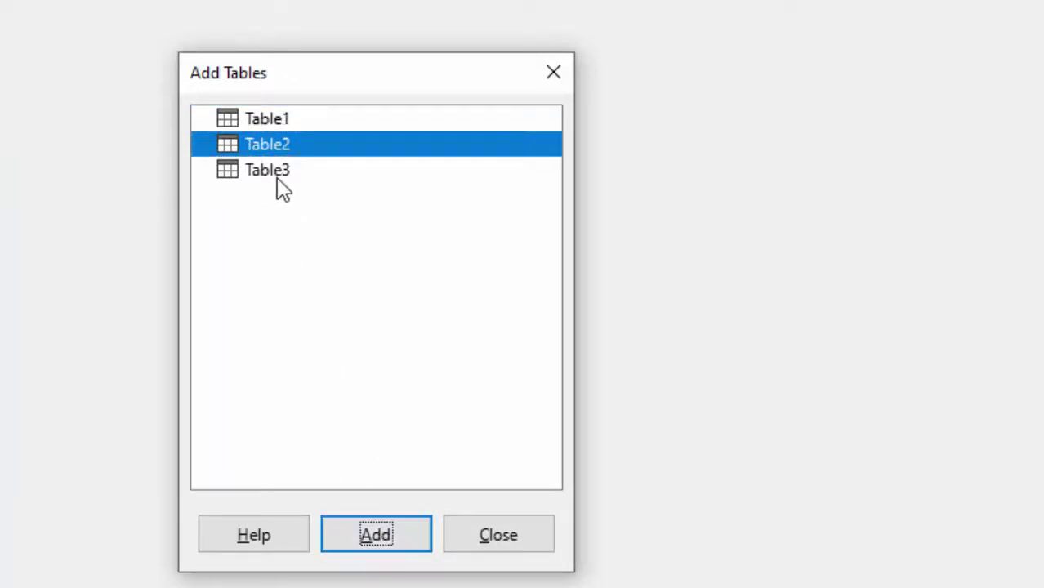
click(278, 176)
click(372, 535)
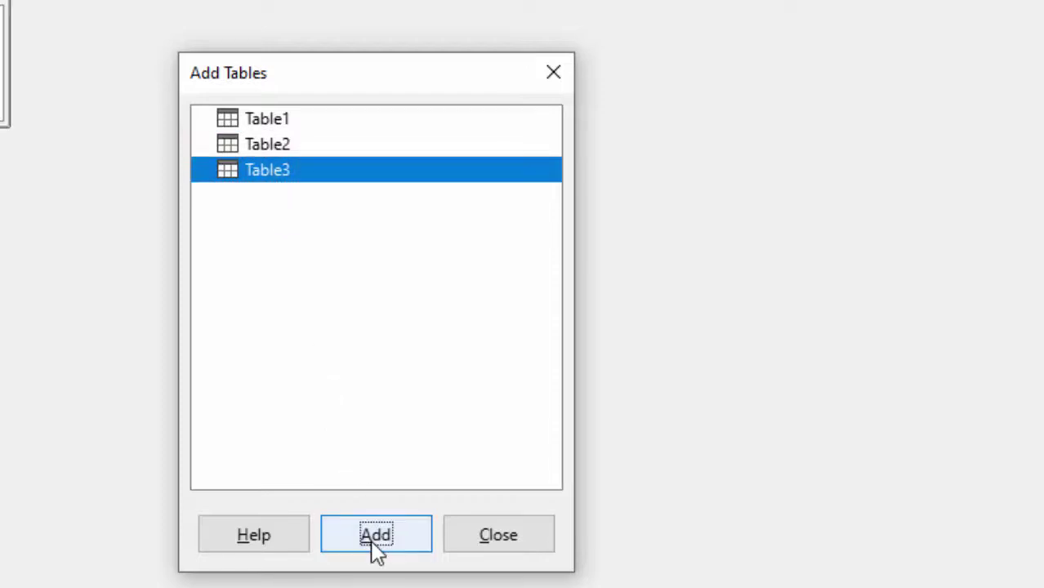
click(532, 544)
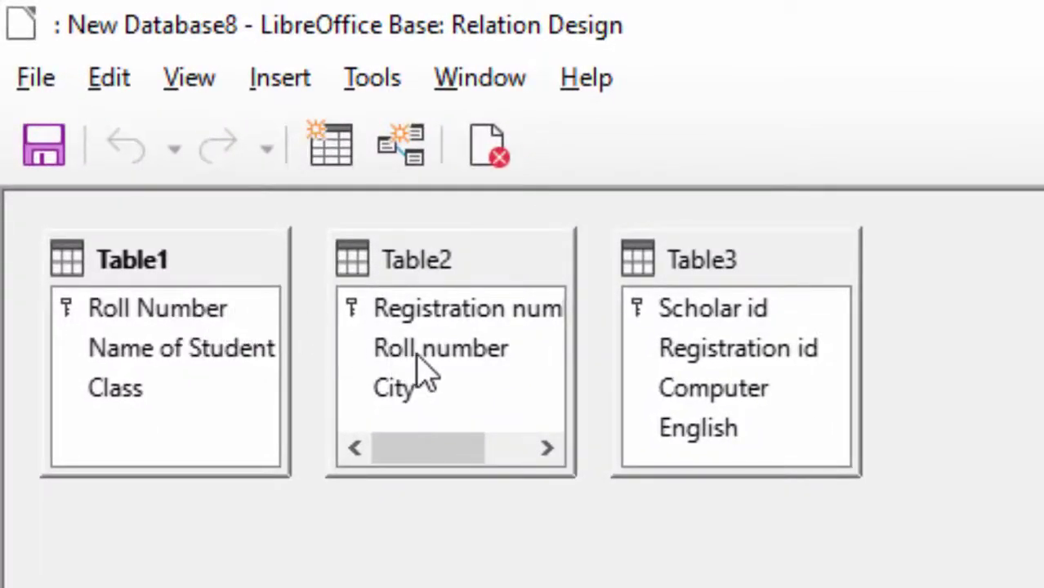
- Link Table2's Roll number to Table1's Roll Number and move Table3 further right
drag(417, 358, 186, 320)
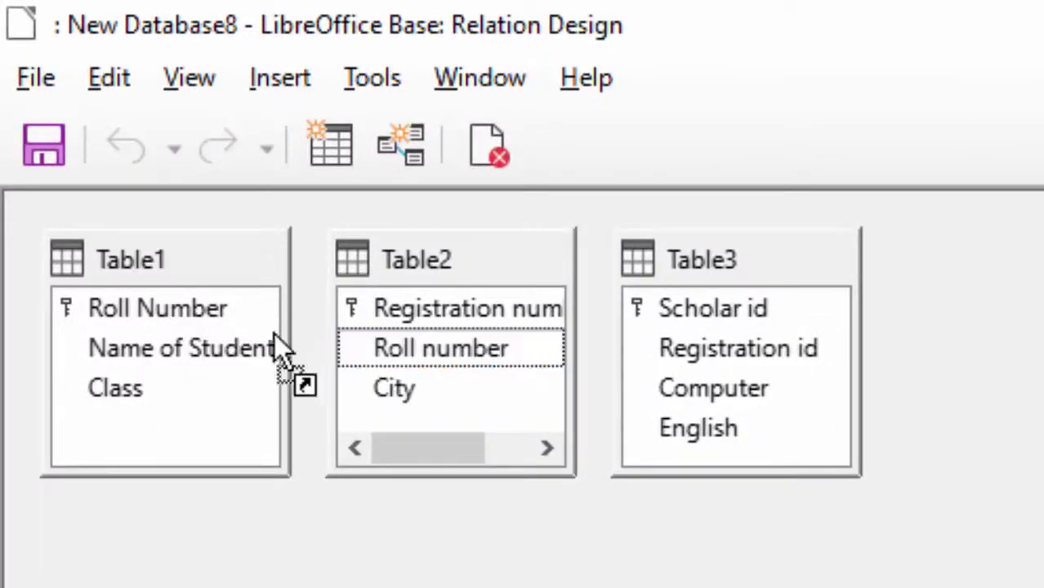
drag(186, 321, 85, 307)
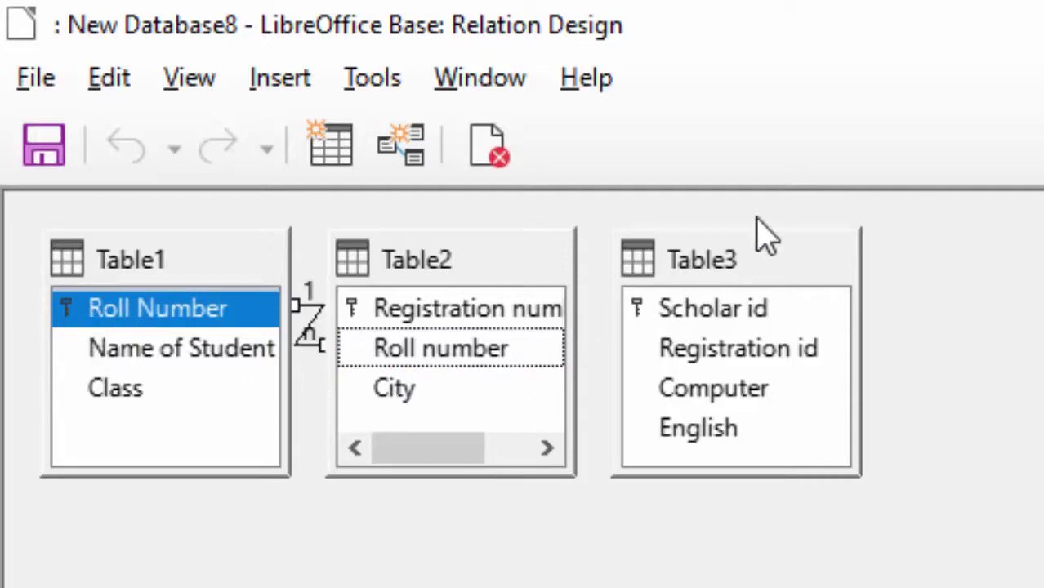
drag(789, 264, 1034, 327)
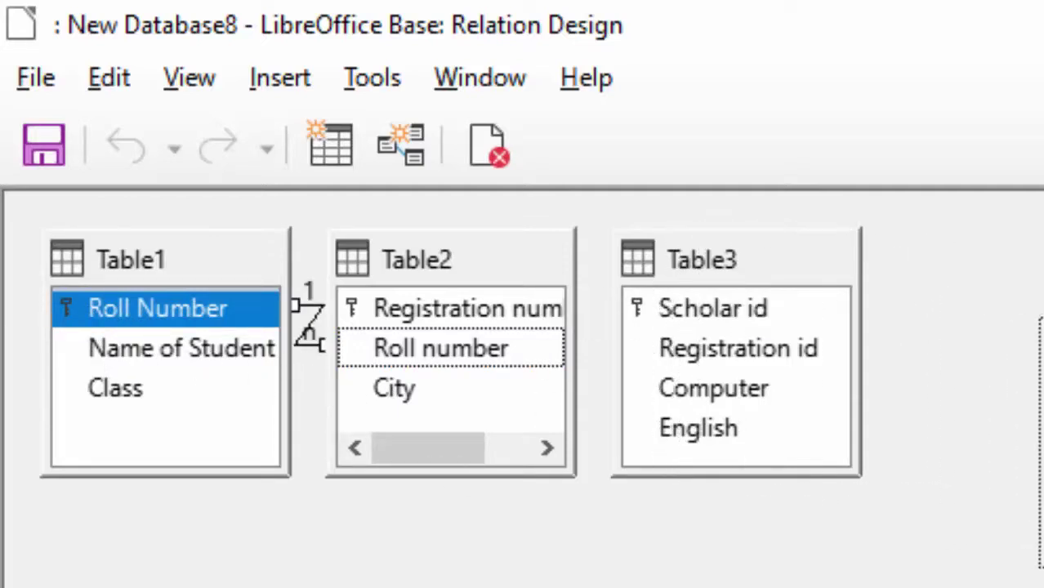
key(Delete)
- Move Table2 lower right and link its registration key to Table3's Registration id
drag(458, 242, 746, 307)
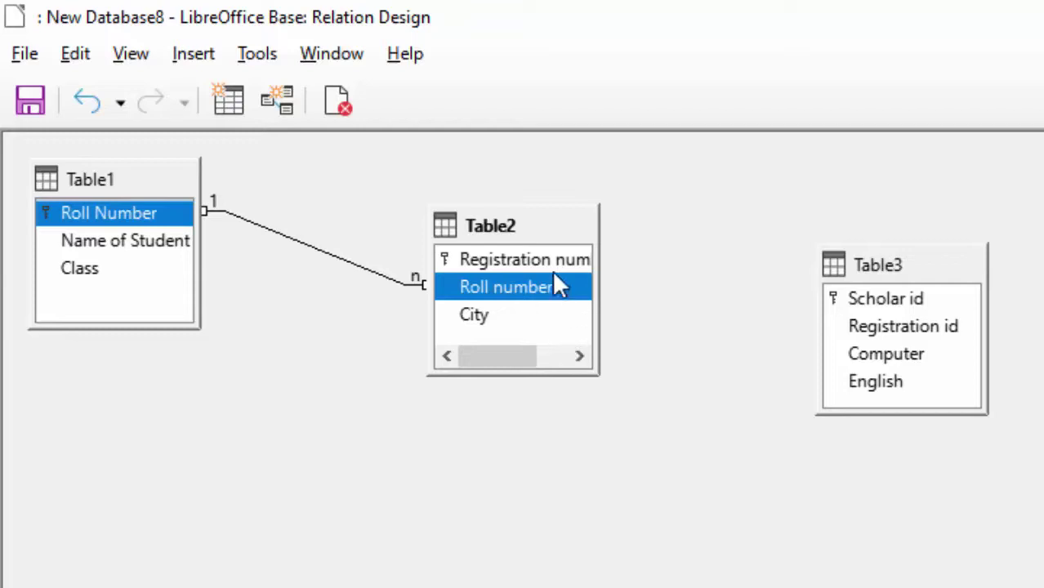
click(552, 260)
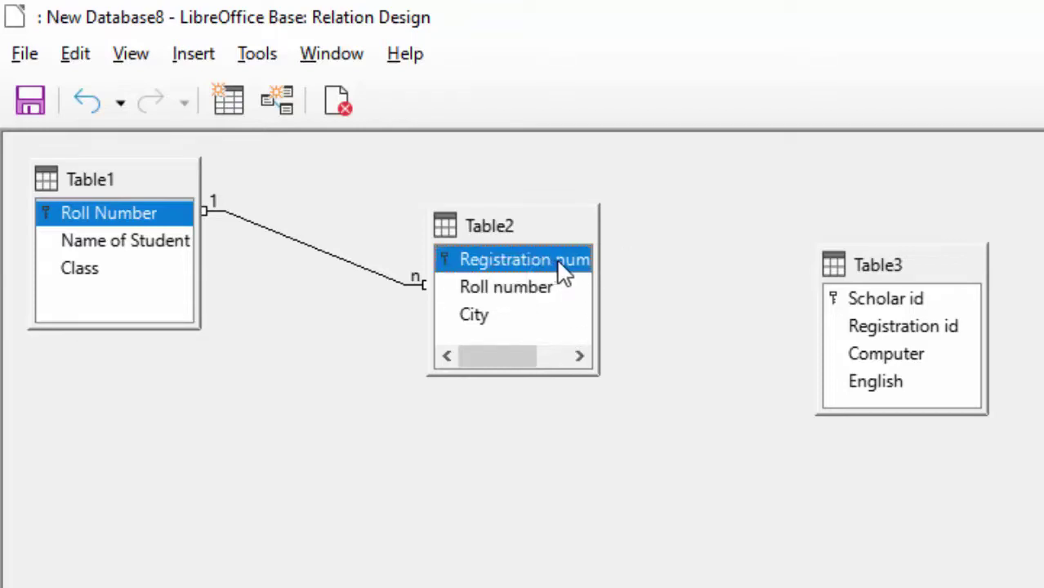
drag(552, 264, 843, 333)
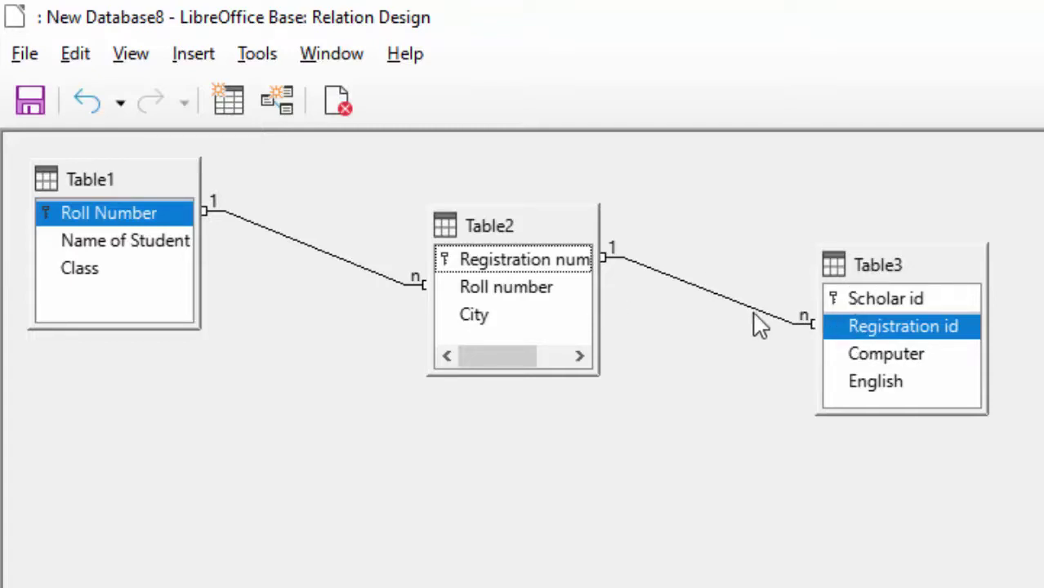
- Delete the existing Table2–Table3 relation and move Table3 up and right
right_click(709, 296)
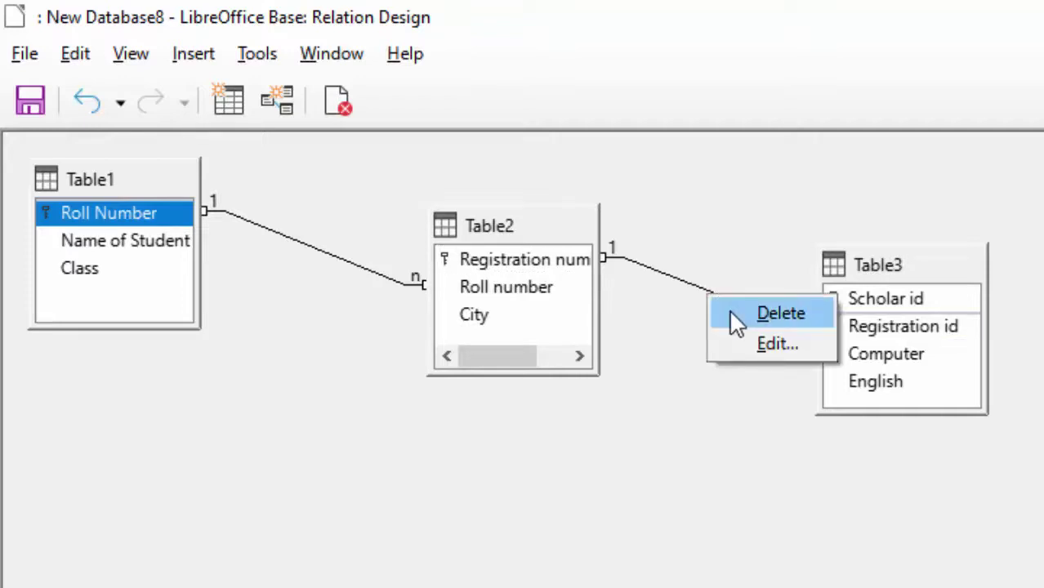
click(735, 319)
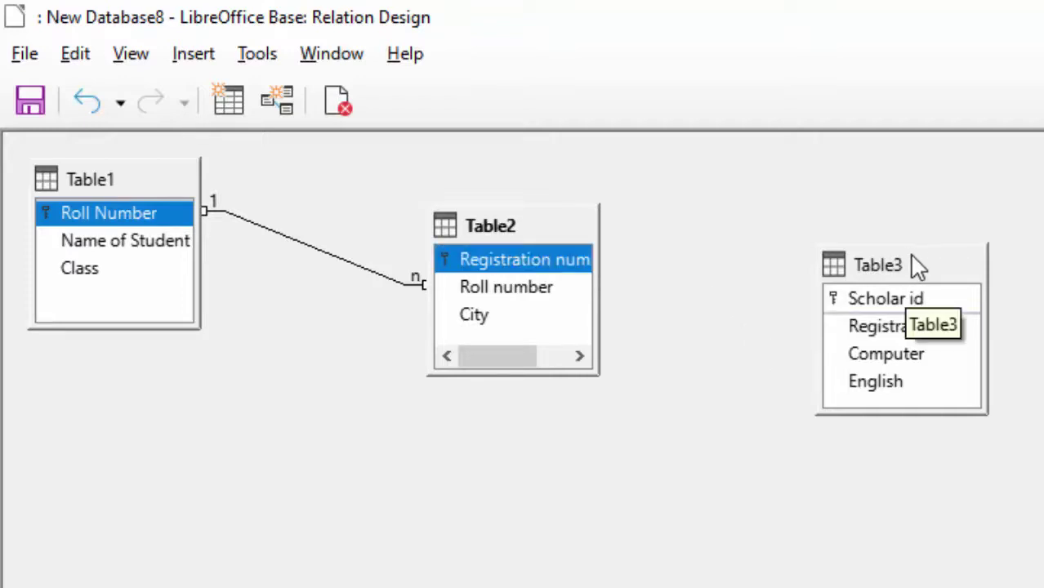
drag(916, 271, 1034, 219)
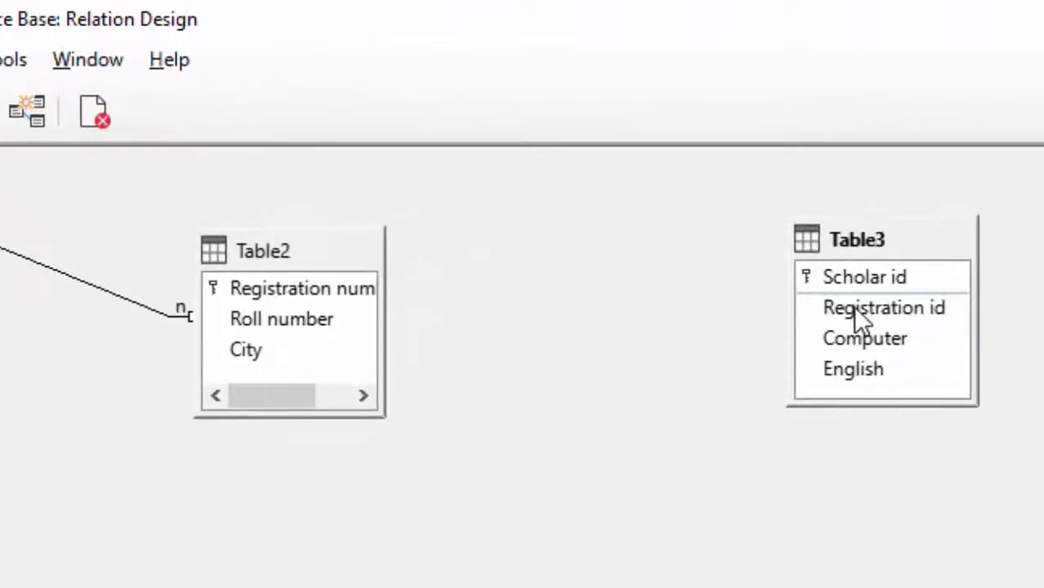
- Relink Table3's Registration id to Table2's Registration number and save the relationships
drag(934, 255, 779, 253)
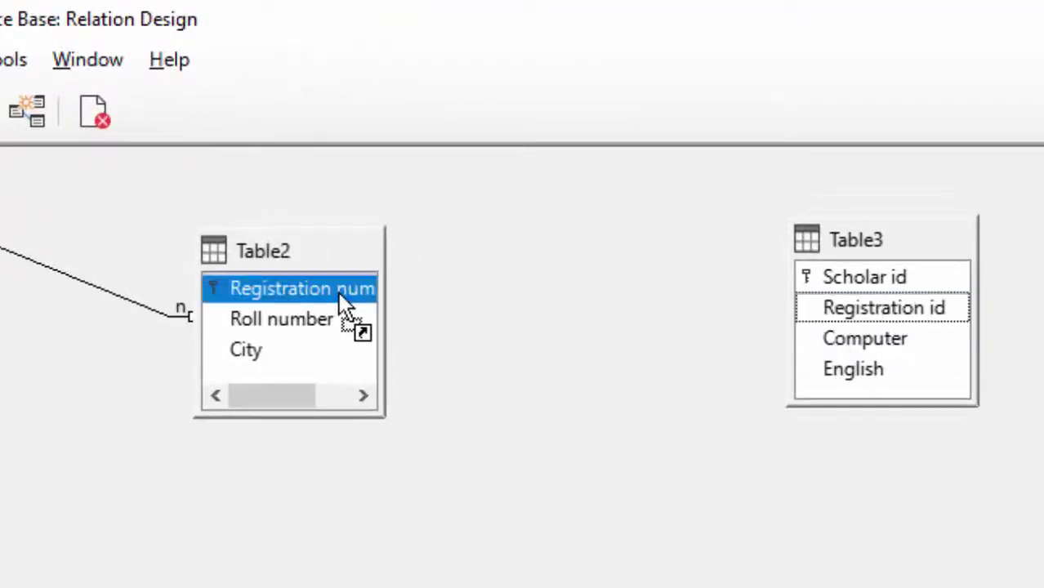
drag(662, 308, 339, 292)
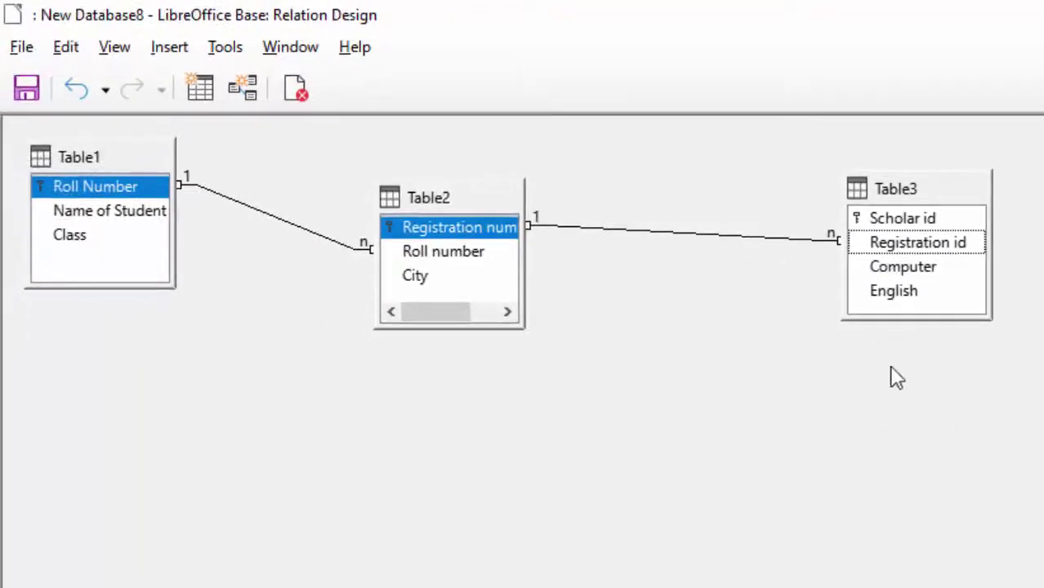
click(26, 91)
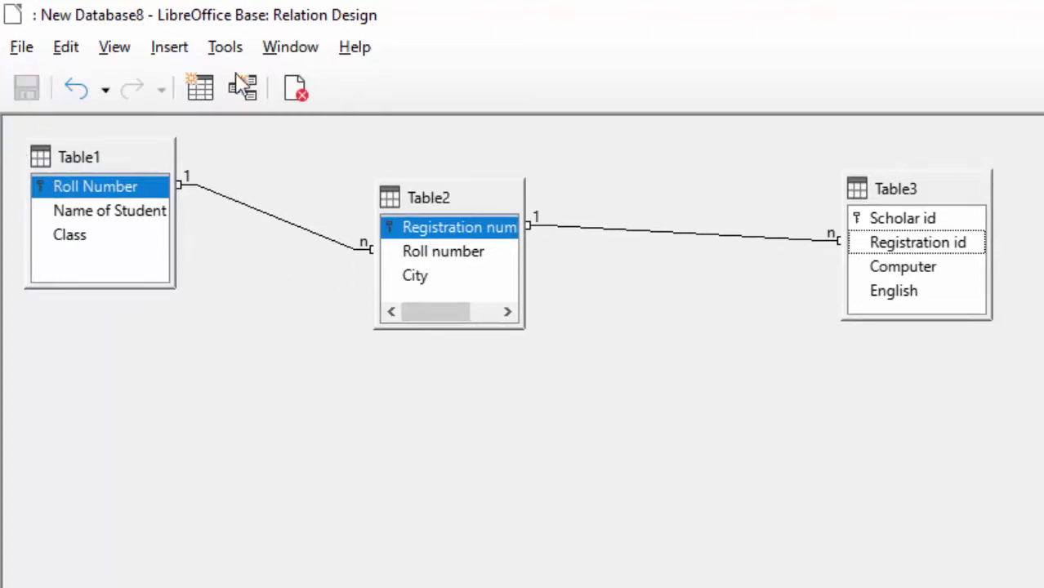